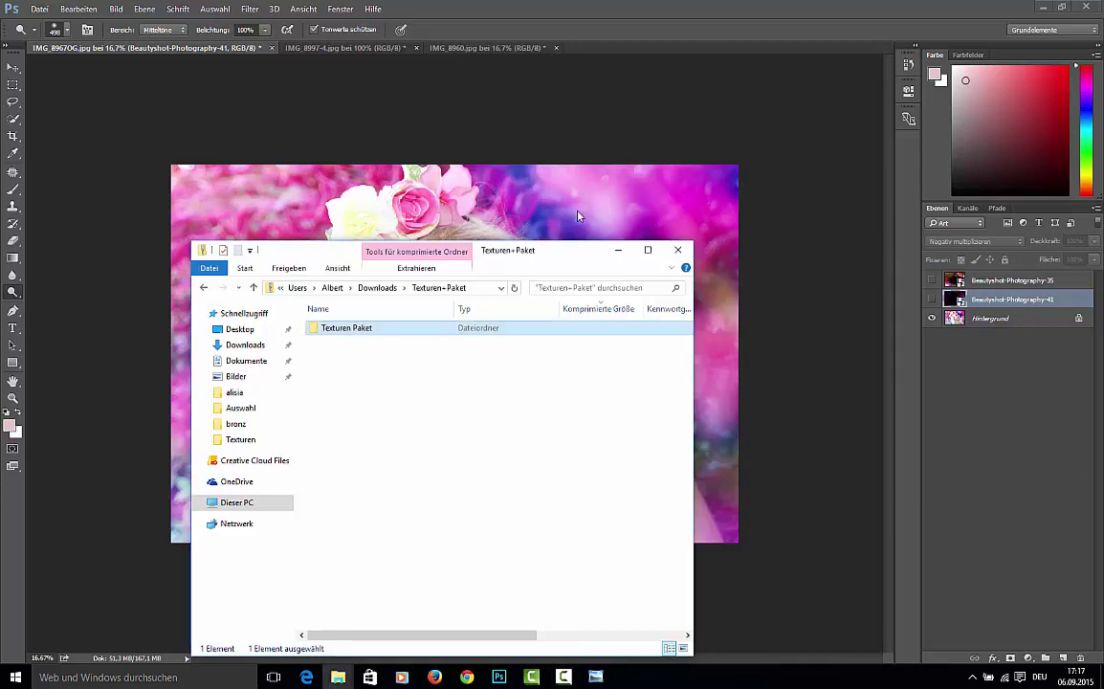
Step: Open the Beautyshot-Photography-1 texture from the Texturen Paket folder in Windows Photo Viewer
{"action": "left_click_drag", "start_coordinate": [555, 256], "coordinate": [517, 175]}
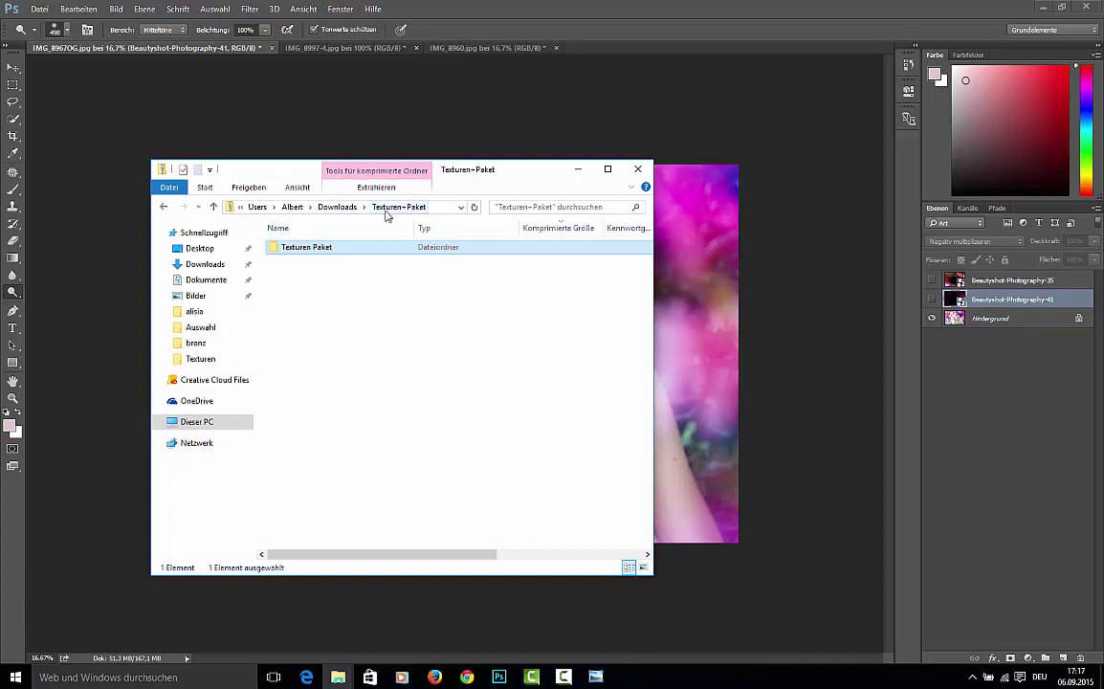
{"action": "double_click", "coordinate": [356, 253]}
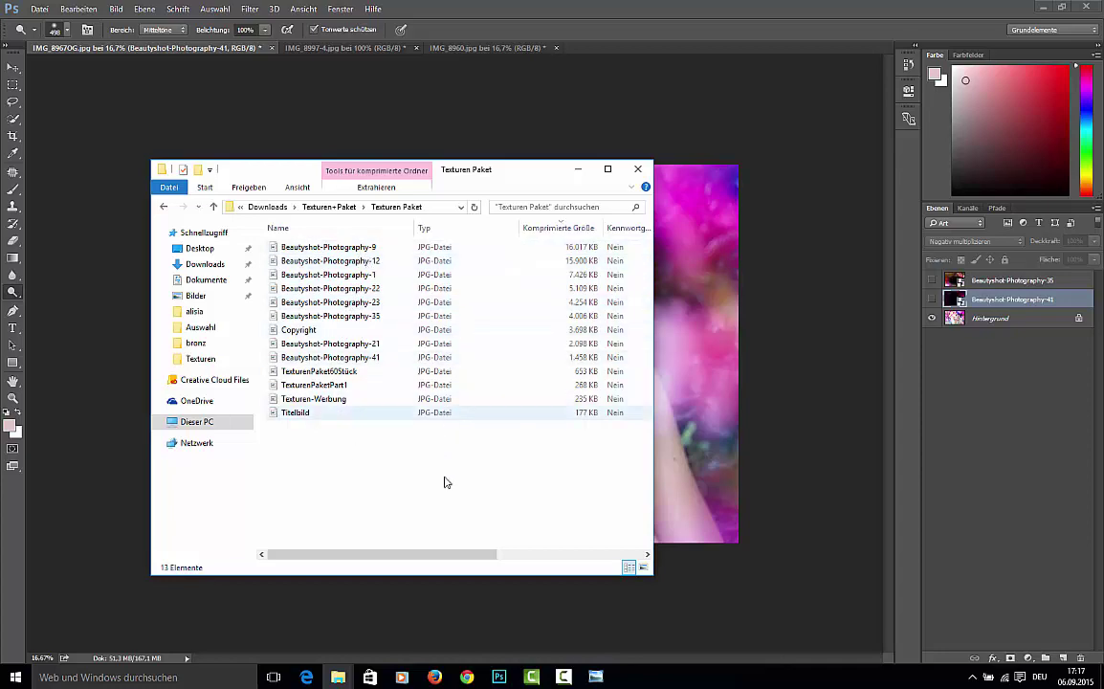
{"action": "double_click", "coordinate": [328, 274]}
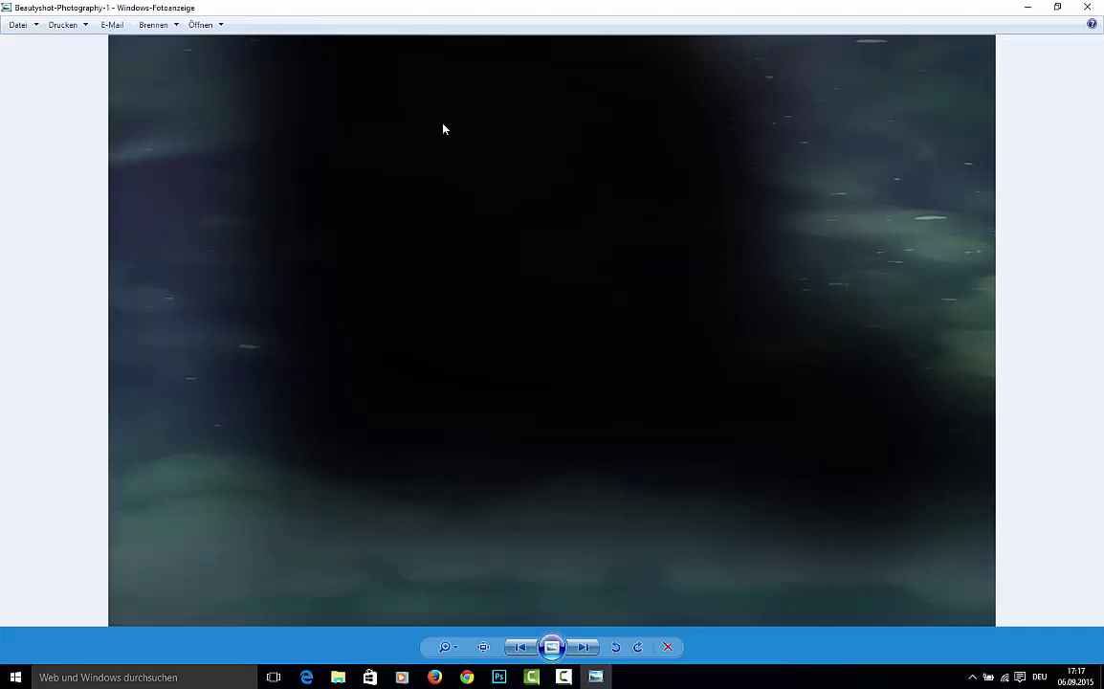
Step: Browse the texture pack from Beautyshot-Photography-9 to -41, then go back to the Photoshop portrait
{"action": "key", "text": "Left"}
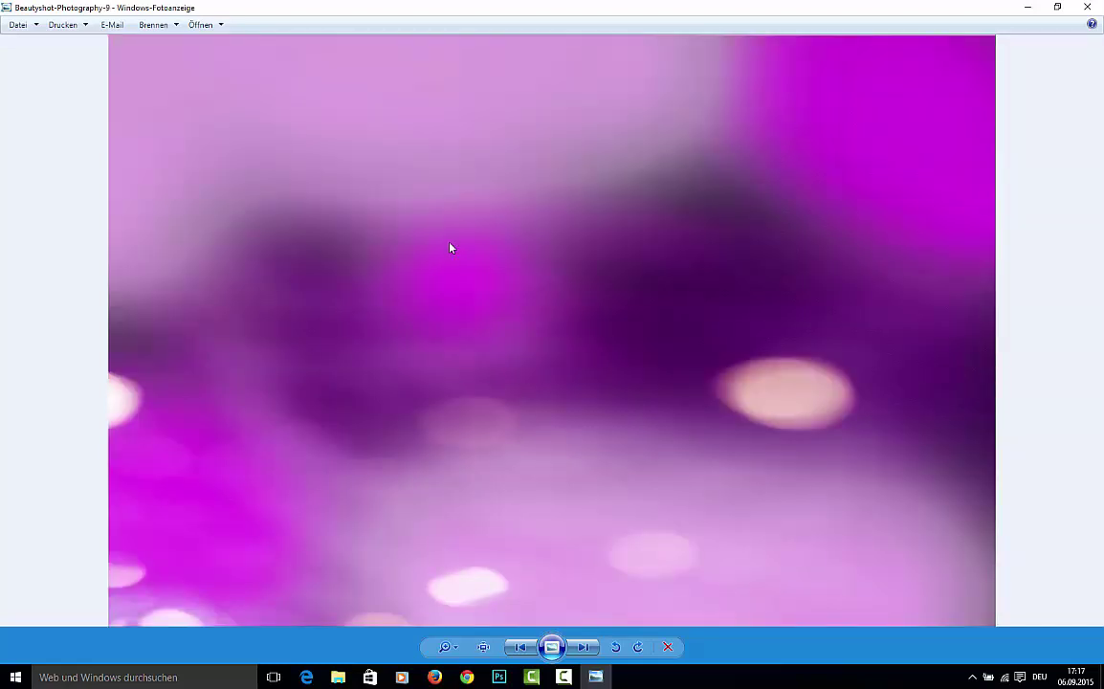
{"action": "key", "text": "Left"}
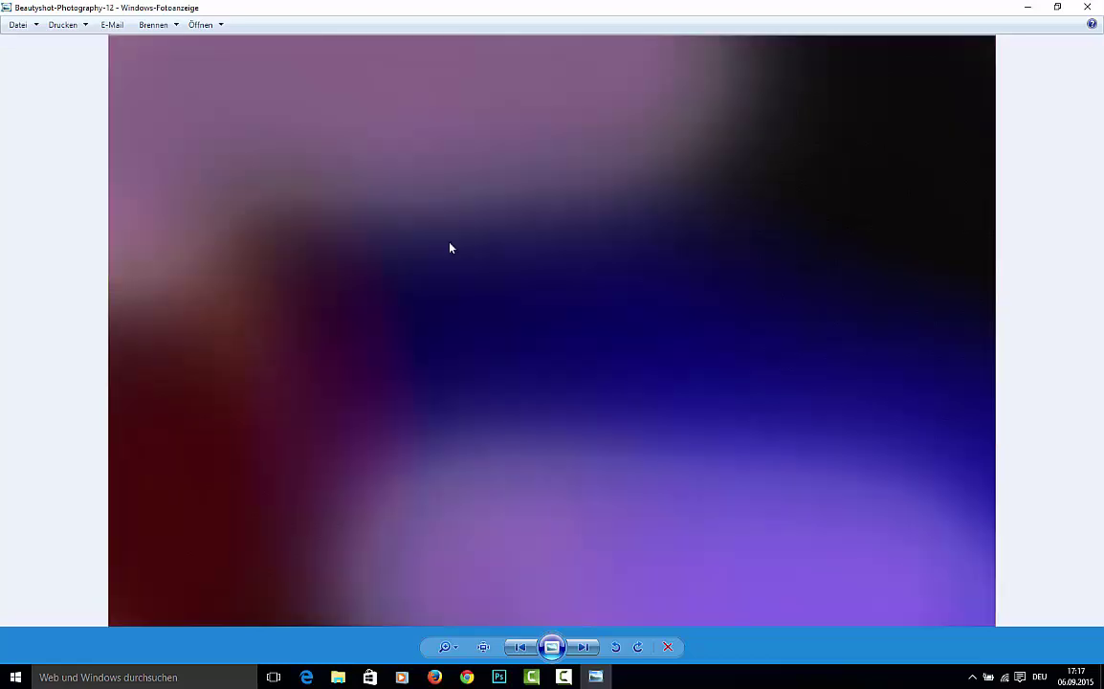
{"action": "key", "text": "Left"}
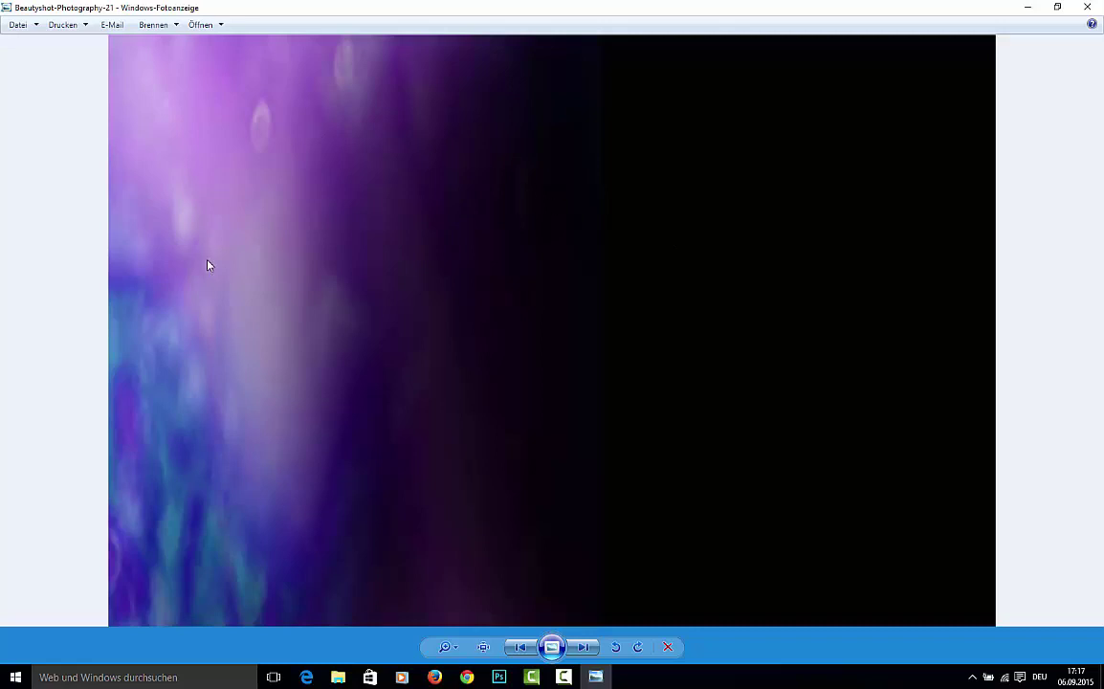
{"action": "key", "text": "Right"}
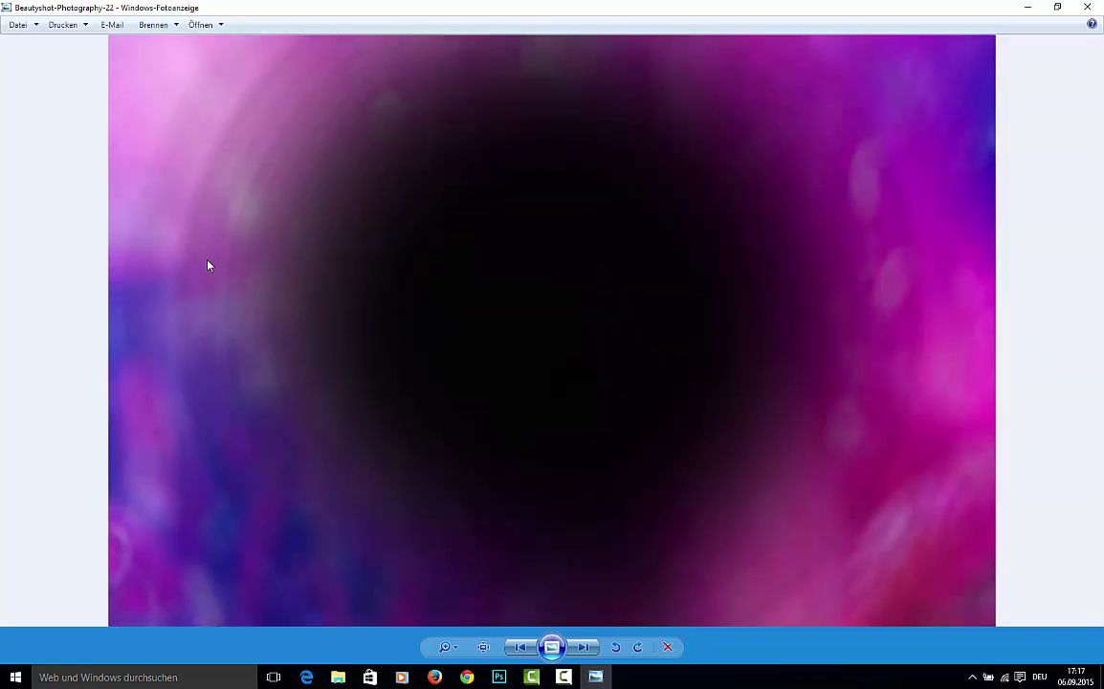
{"action": "key", "text": "Right"}
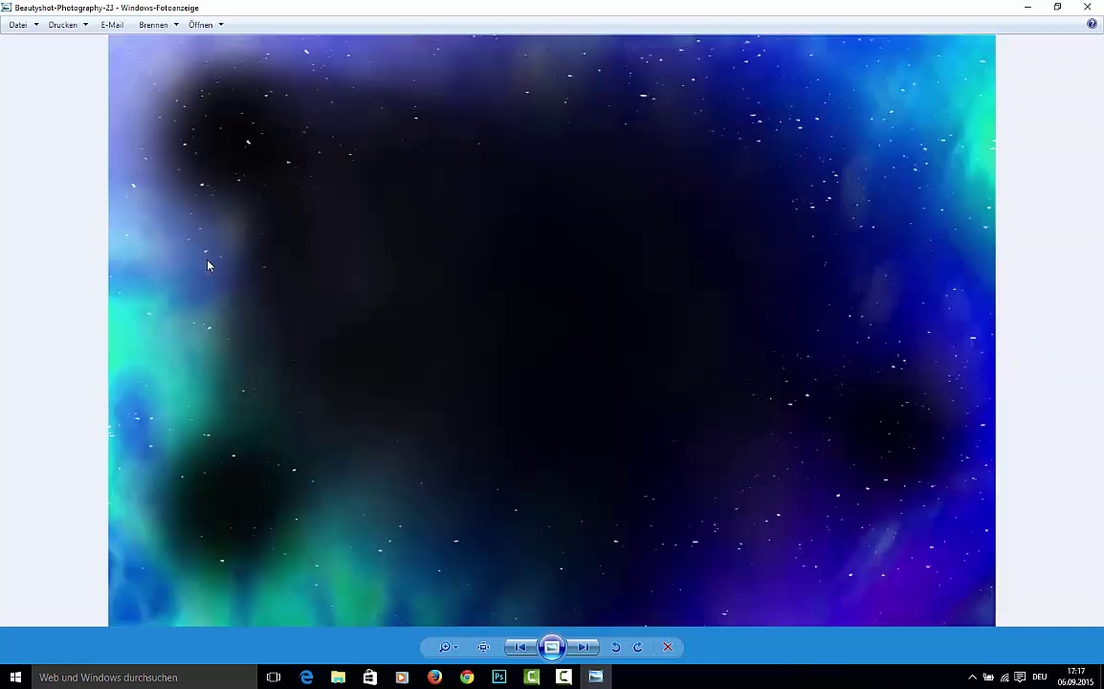
{"action": "key", "text": "Right"}
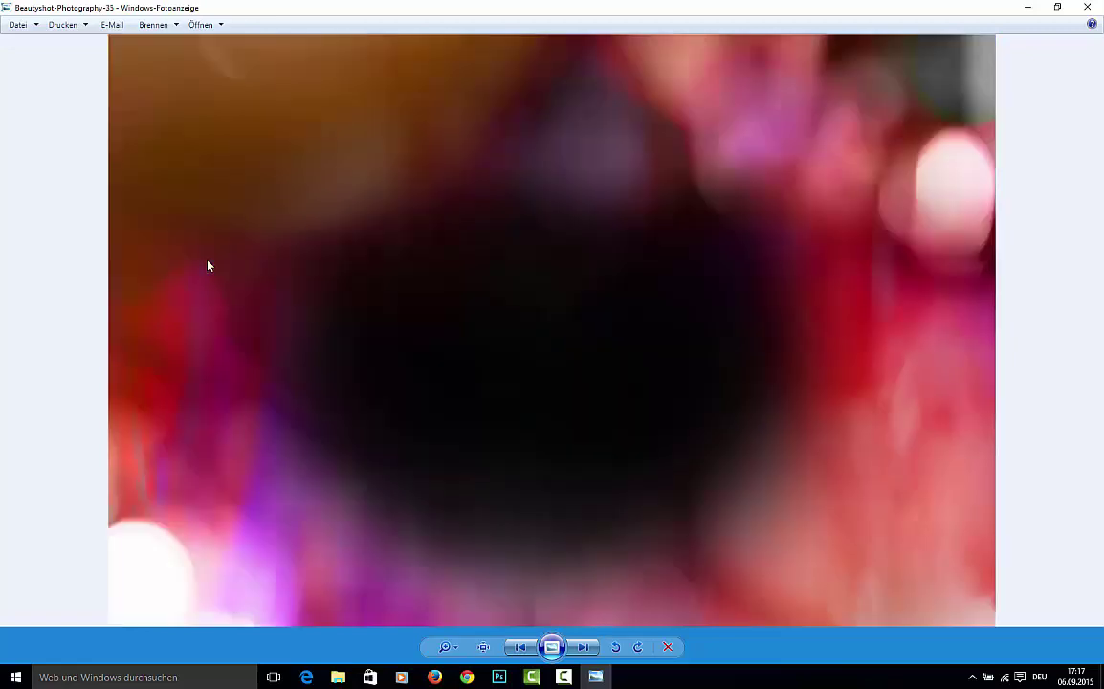
{"action": "key", "text": "Right"}
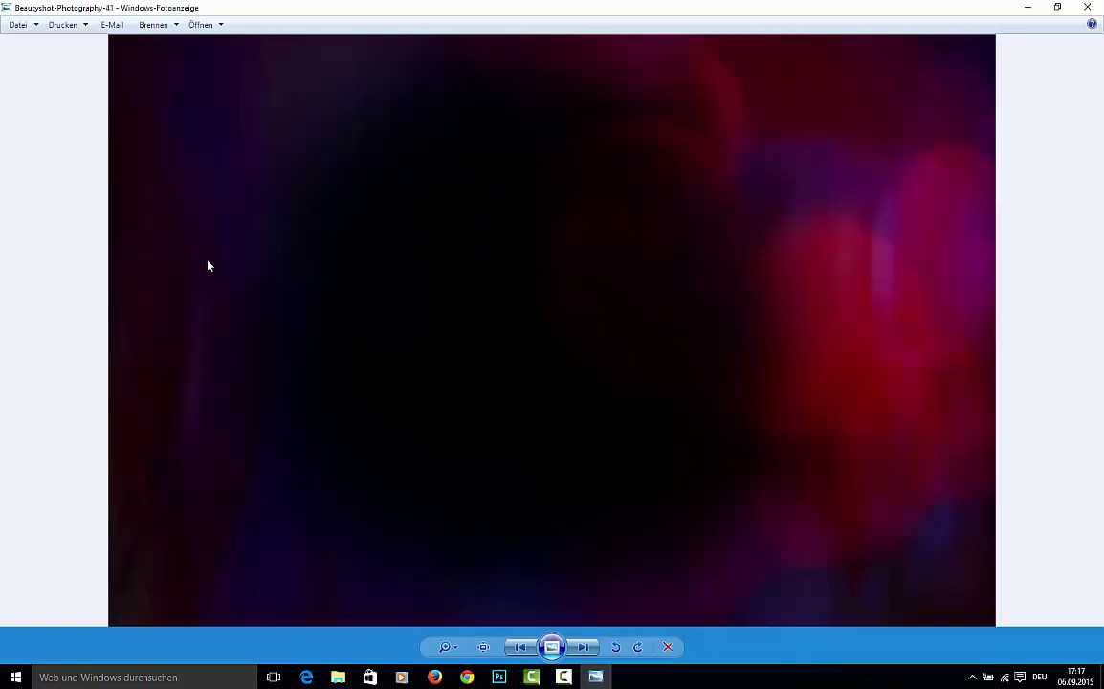
{"action": "left_click", "coordinate": [498, 676]}
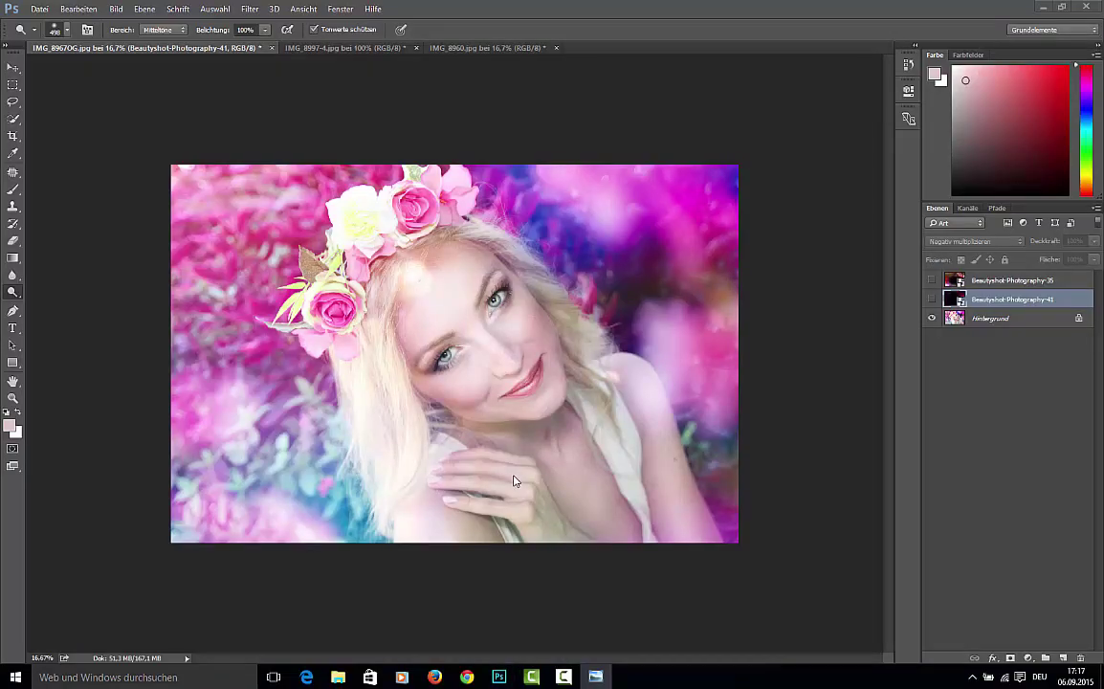
{"action": "left_click", "coordinate": [376, 50]}
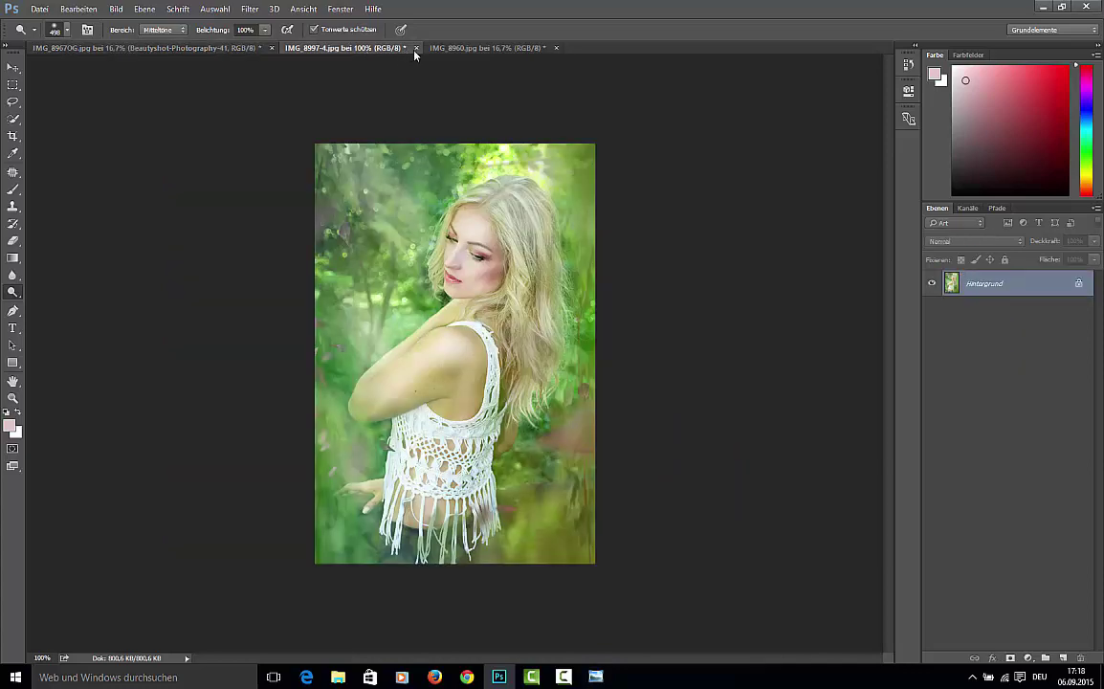
{"action": "left_click", "coordinate": [458, 47]}
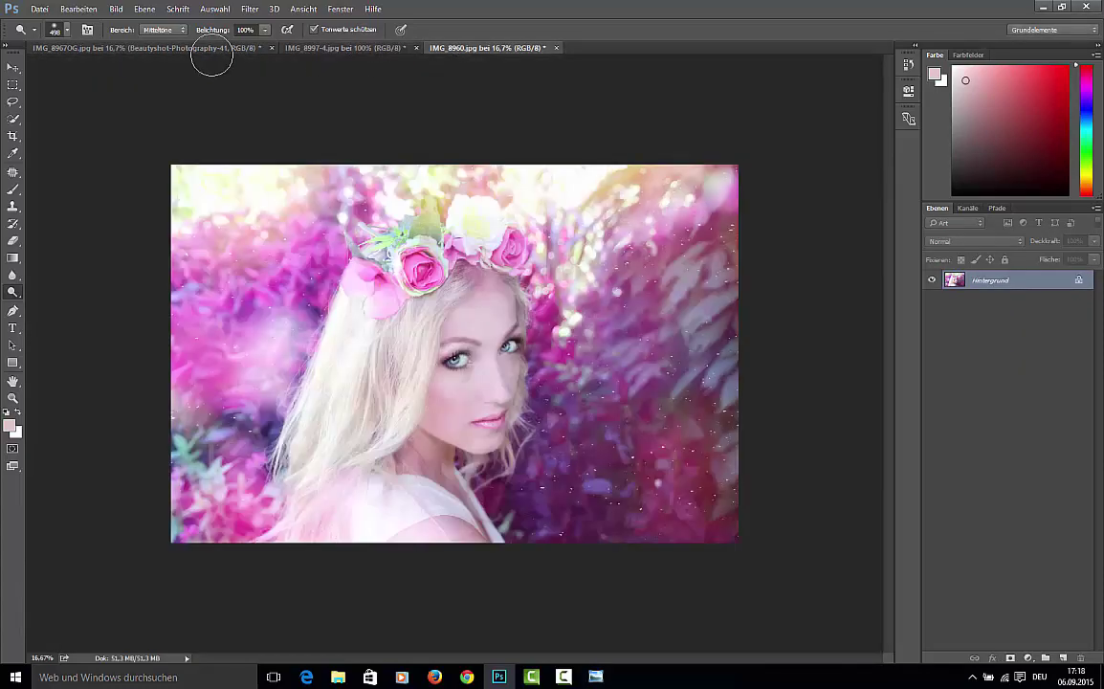
{"action": "left_click", "coordinate": [183, 48]}
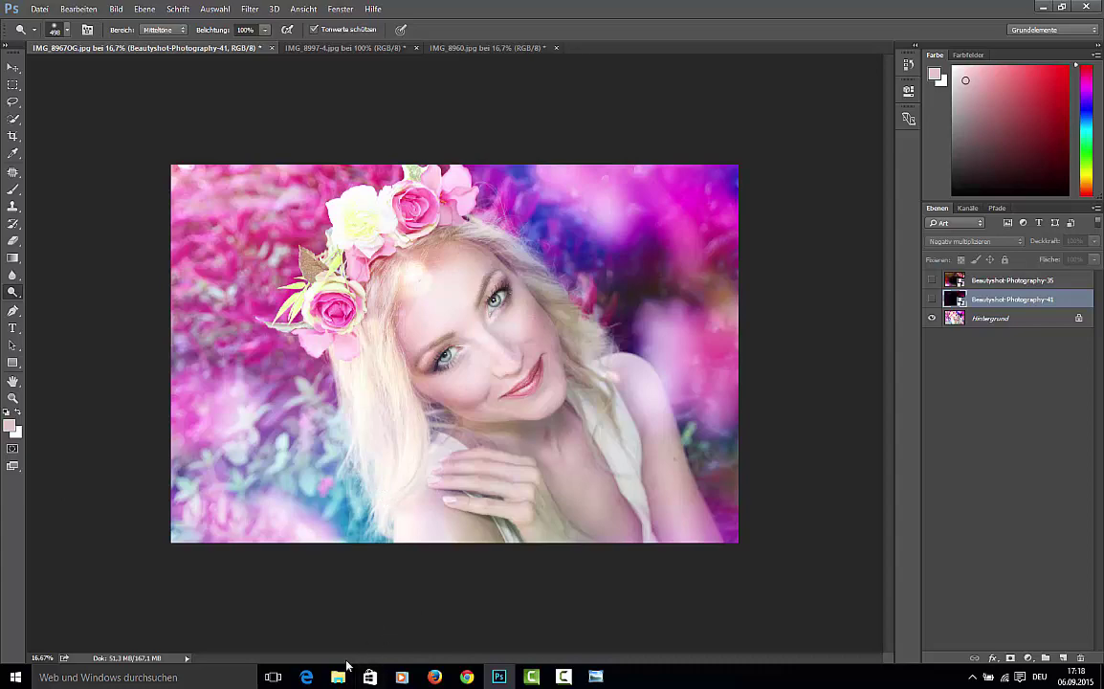
Step: Drag Beautyshot-Photography-35 from the Texturen Paket folder into the flower-crown portrait as a layer
{"action": "left_click", "coordinate": [284, 612]}
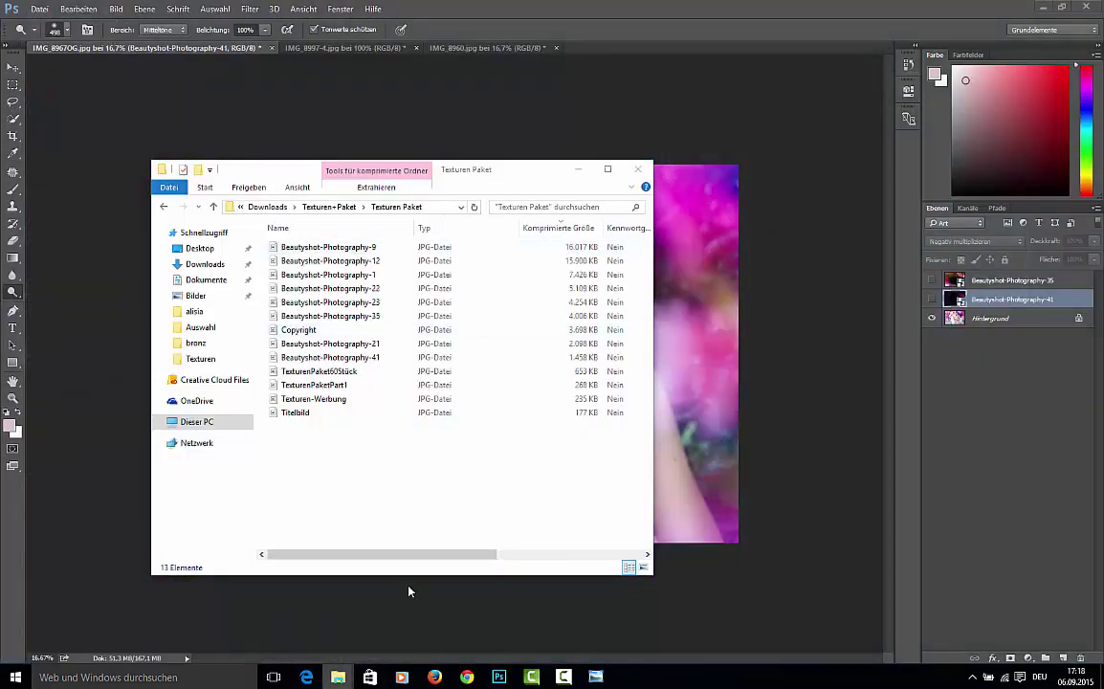
{"action": "mouse_move", "coordinate": [338, 676]}
{"action": "left_click", "coordinate": [402, 605]}
{"action": "left_click_drag", "start_coordinate": [483, 169], "coordinate": [393, 200]}
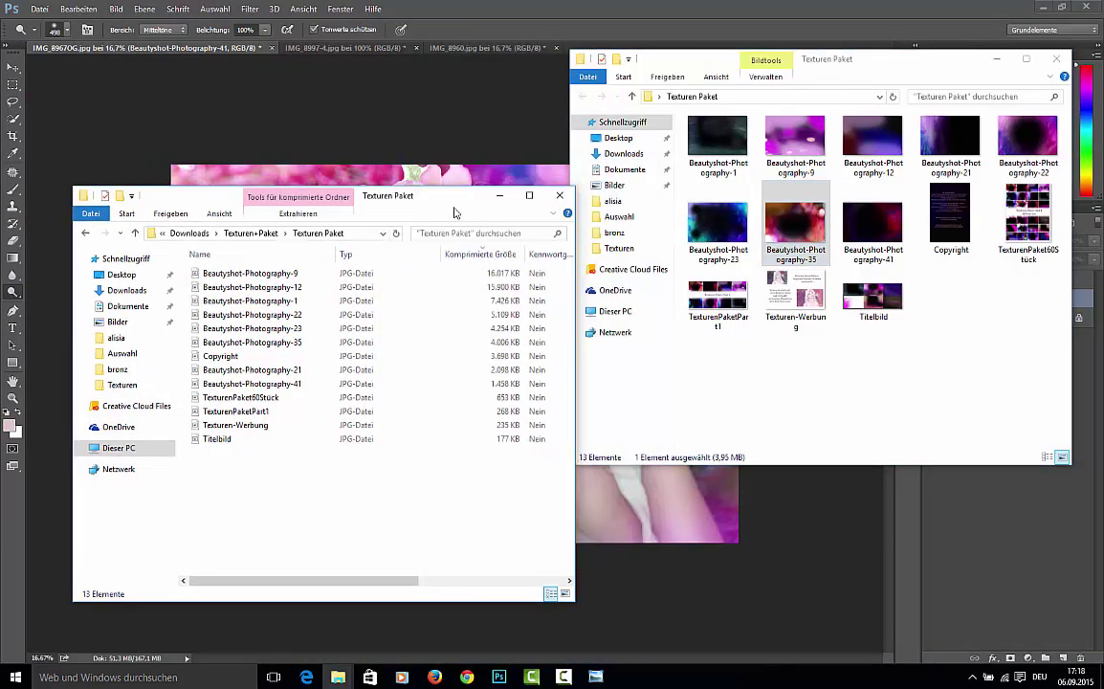
{"action": "key", "text": "alt+F4"}
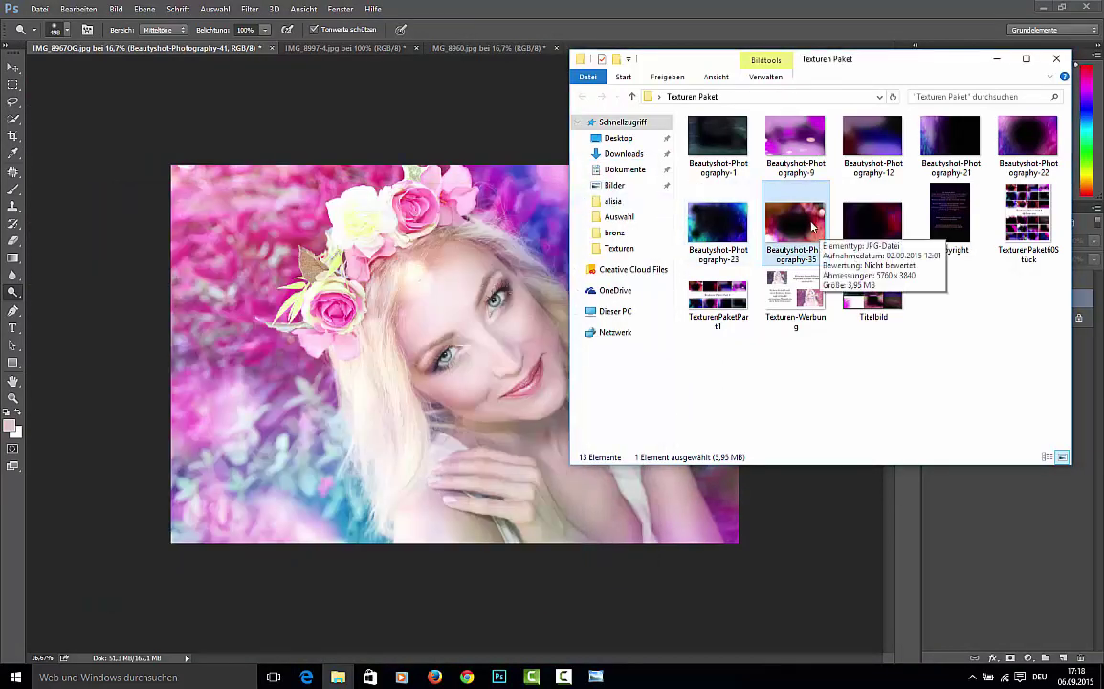
{"action": "left_click_drag", "start_coordinate": [811, 226], "coordinate": [294, 276]}
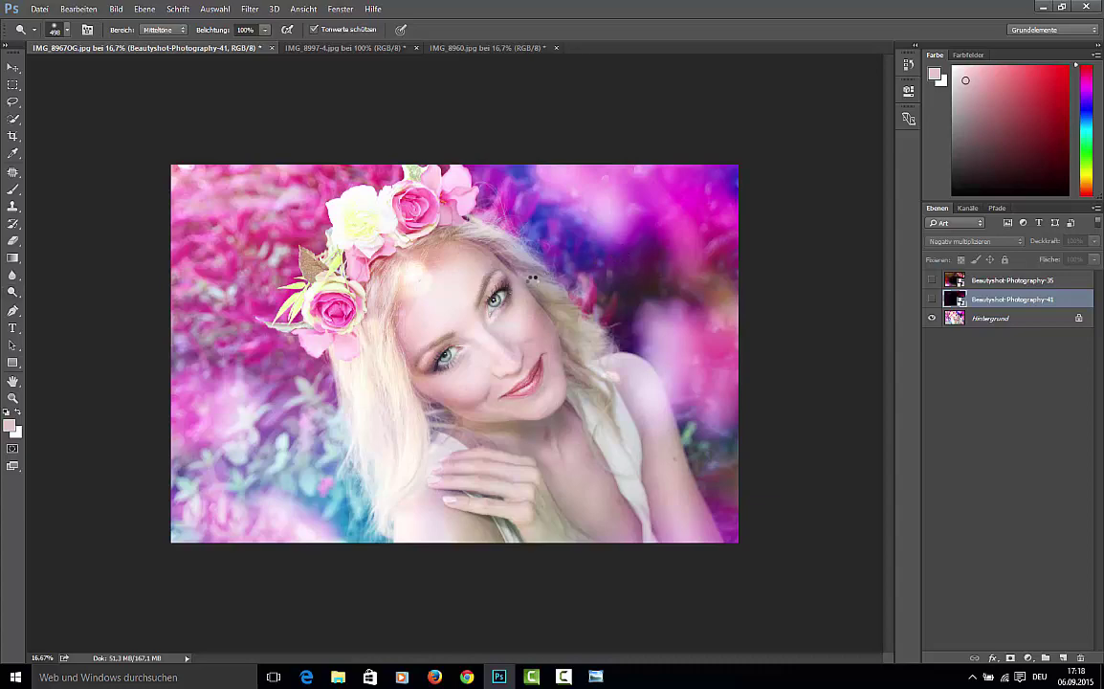
Step: Free-transform the Beautyshot-Photography-35 layer to about 180% so it fills the canvas
{"action": "key", "text": "ctrl+t"}
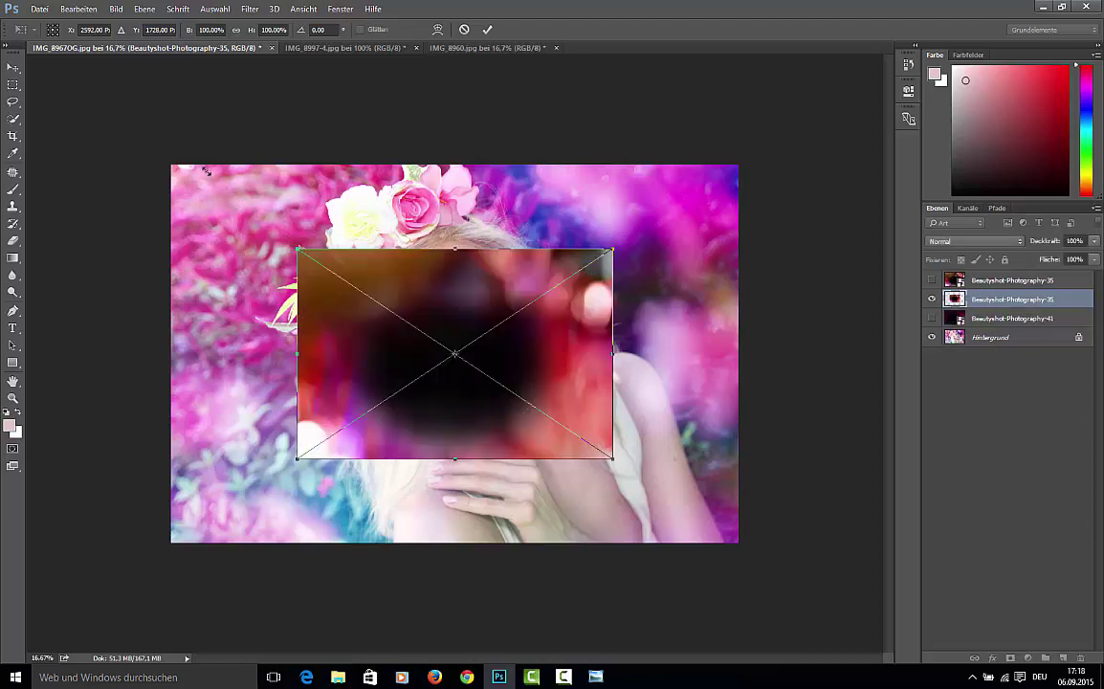
{"action": "left_click_drag", "start_coordinate": [258, 214], "coordinate": [198, 165]}
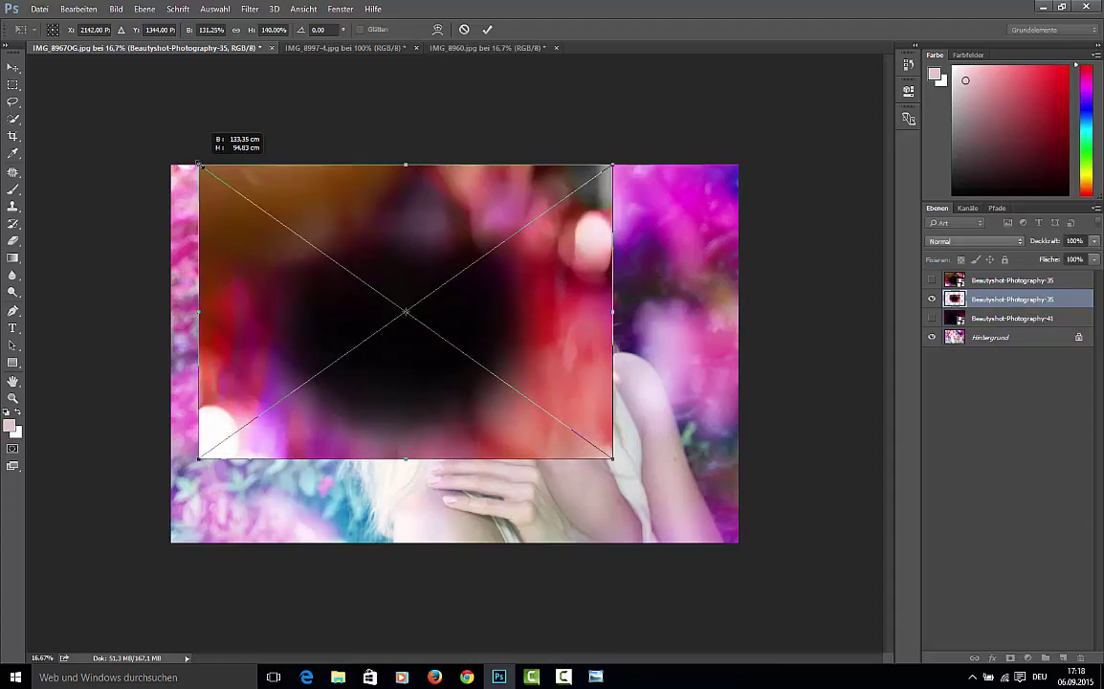
{"action": "left_click_drag", "start_coordinate": [196, 164], "coordinate": [171, 165]}
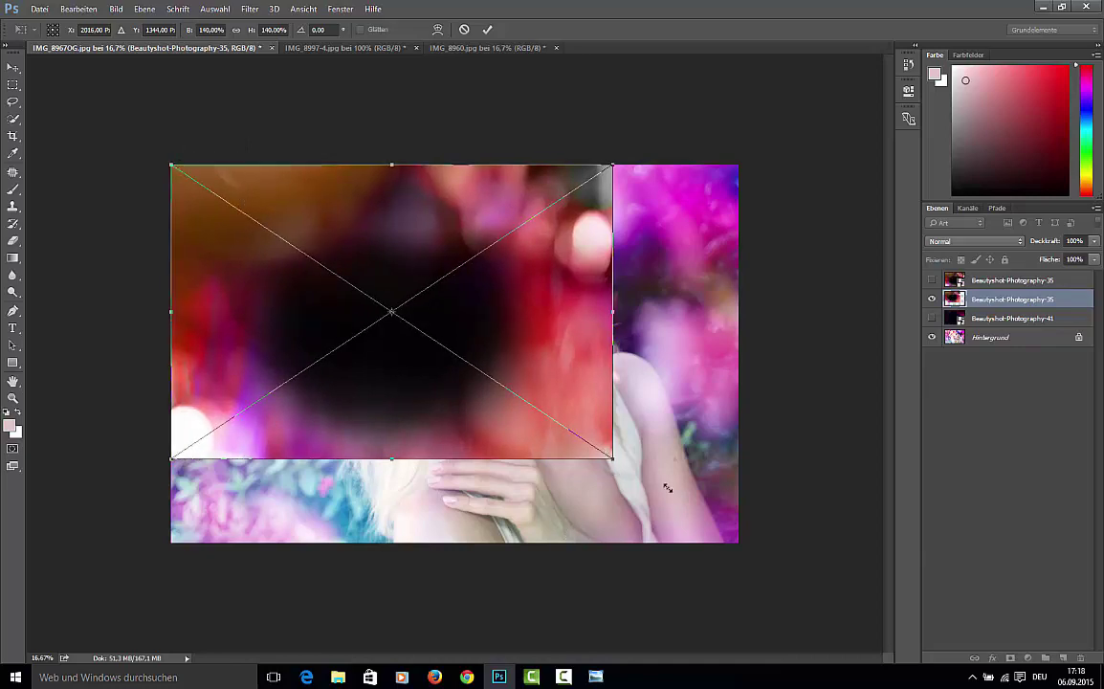
{"action": "left_click_drag", "start_coordinate": [612, 457], "coordinate": [744, 542]}
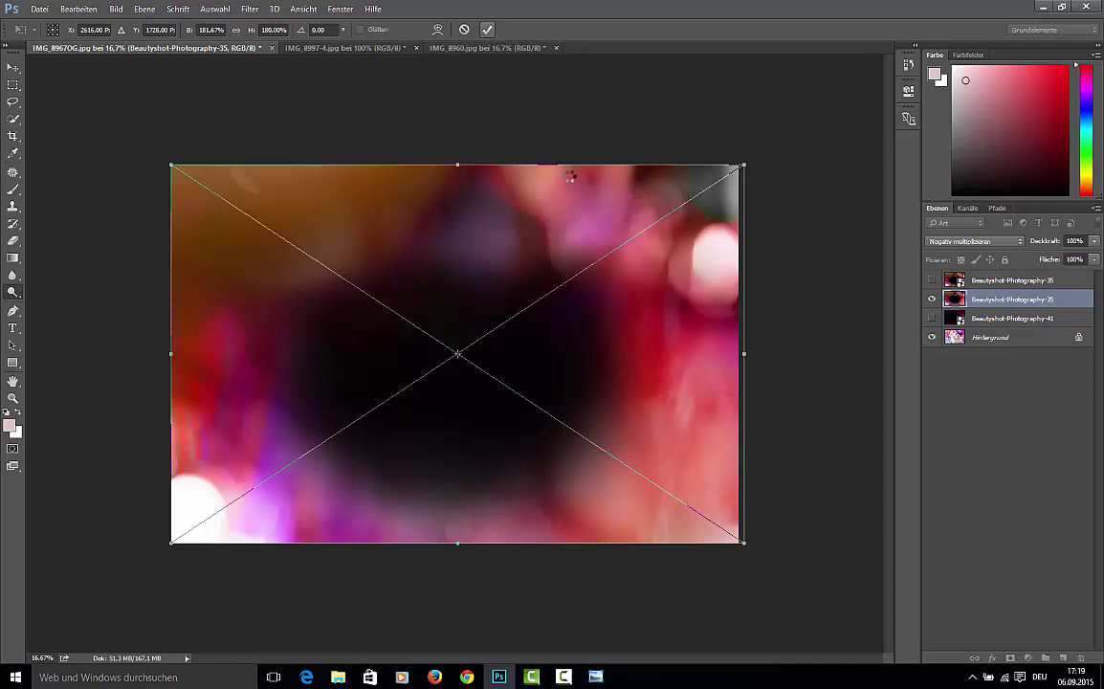
Step: Commit the resize and blend the -35 texture in Negativ multiplizieren, comparing it on and off
{"action": "key", "text": "Return"}
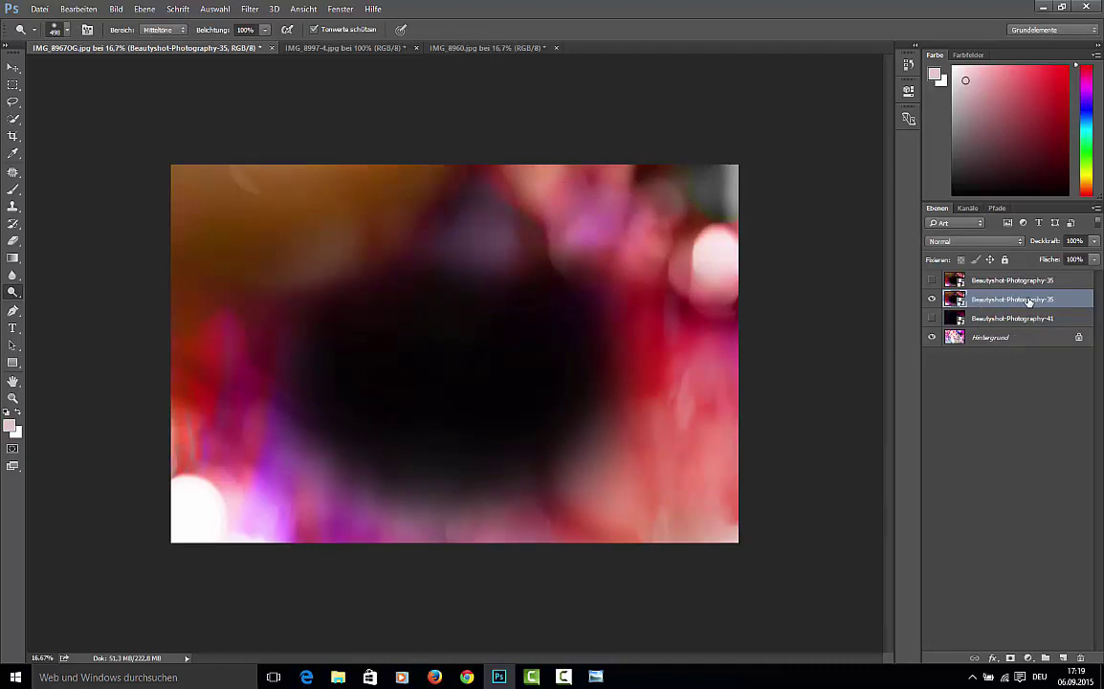
{"action": "left_click", "coordinate": [1017, 243]}
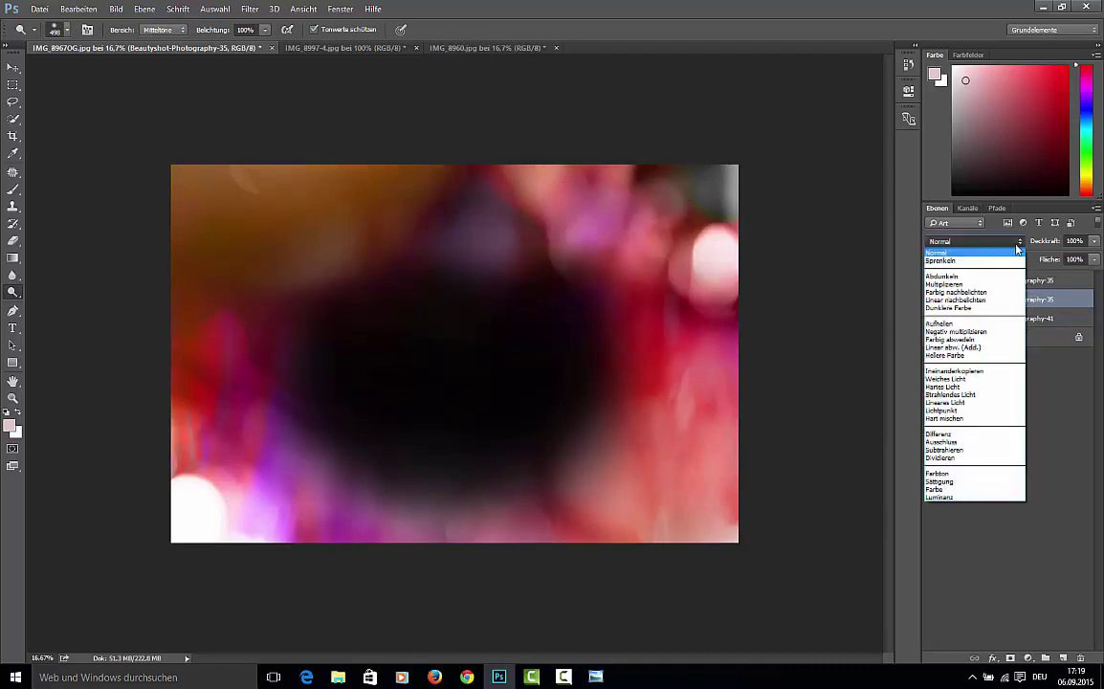
{"action": "left_click", "coordinate": [995, 332]}
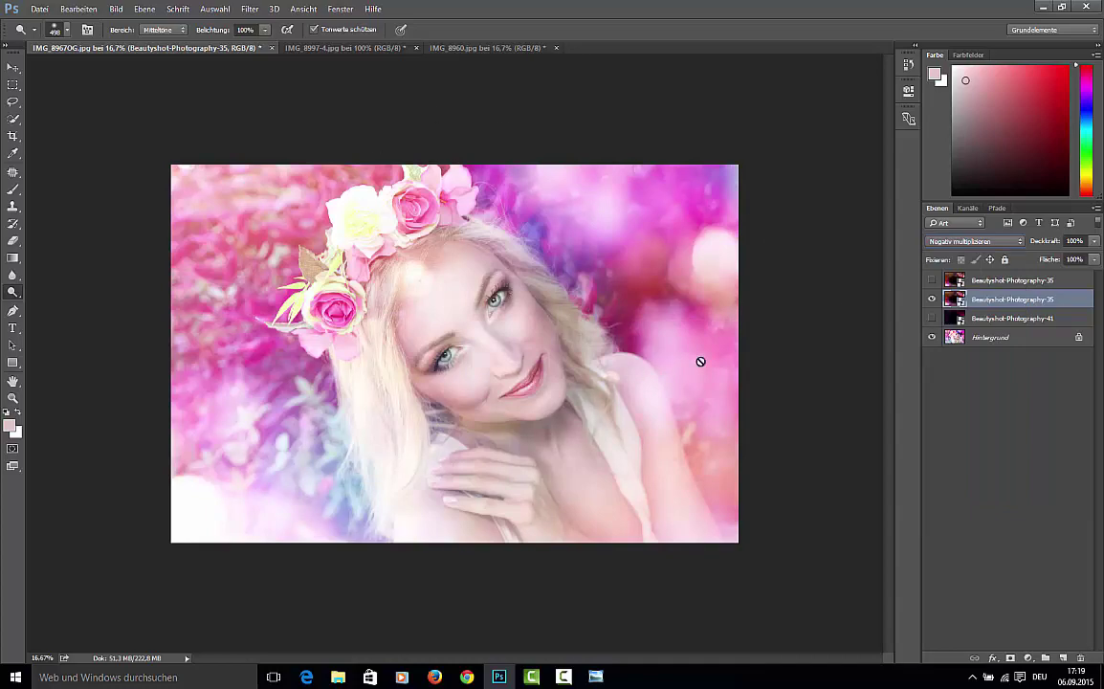
{"action": "left_click", "coordinate": [932, 299]}
{"action": "left_click", "coordinate": [932, 300]}
{"action": "left_click", "coordinate": [932, 301]}
{"action": "left_click", "coordinate": [932, 302]}
{"action": "left_click", "coordinate": [932, 301]}
Step: Show the Beautyshot-Photography-41 texture instead of -35 and compare it on and off
{"action": "left_click", "coordinate": [1000, 318]}
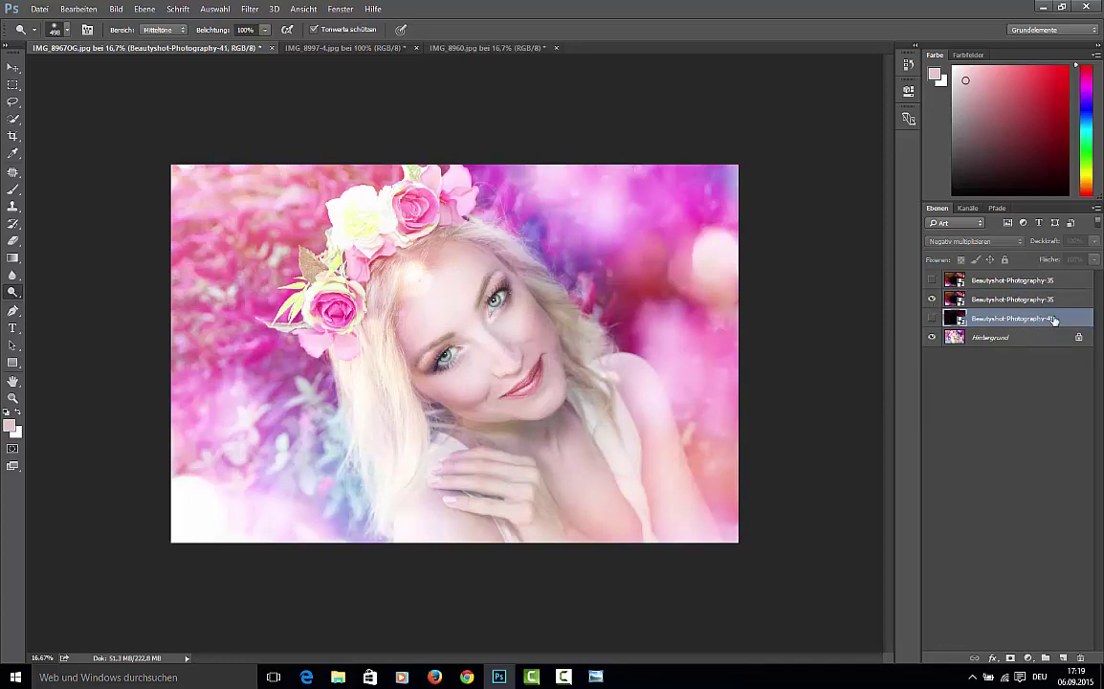
{"action": "left_click", "coordinate": [933, 318]}
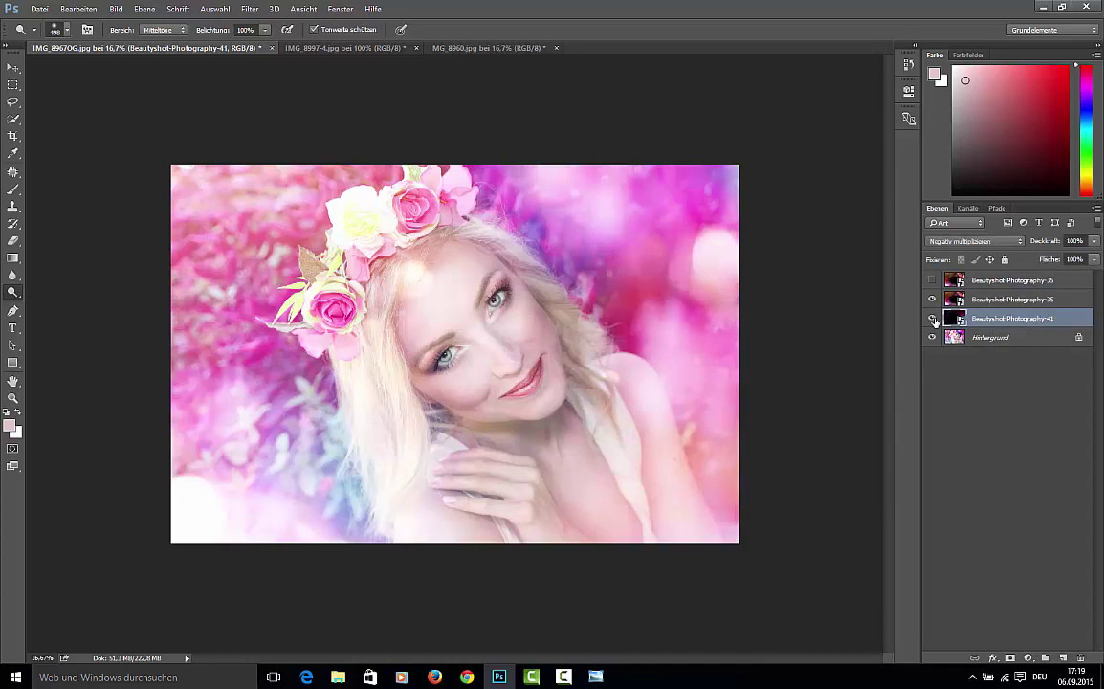
{"action": "left_click", "coordinate": [933, 300]}
{"action": "left_click", "coordinate": [933, 318]}
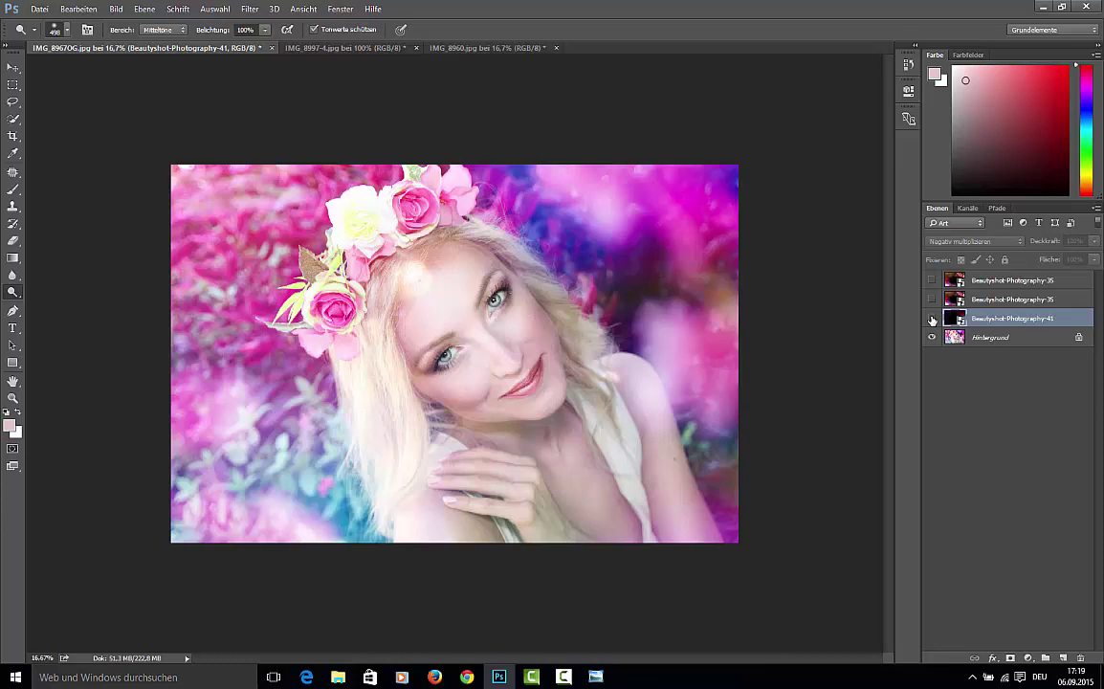
{"action": "left_click", "coordinate": [932, 318]}
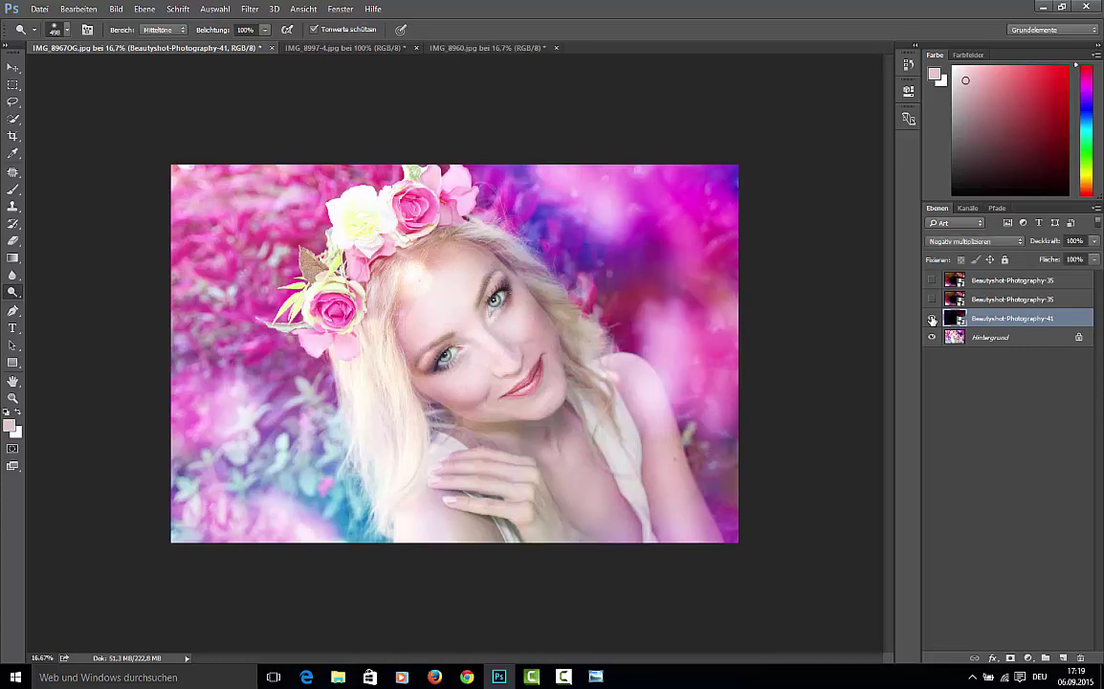
{"action": "left_click", "coordinate": [932, 318]}
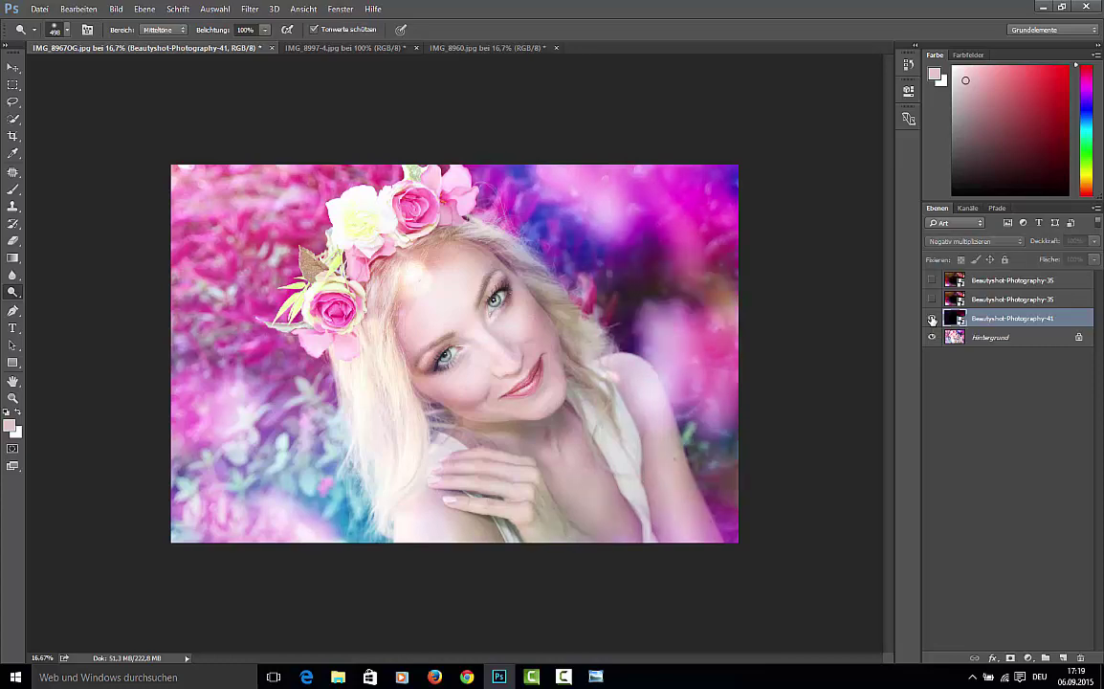
{"action": "left_click", "coordinate": [933, 318]}
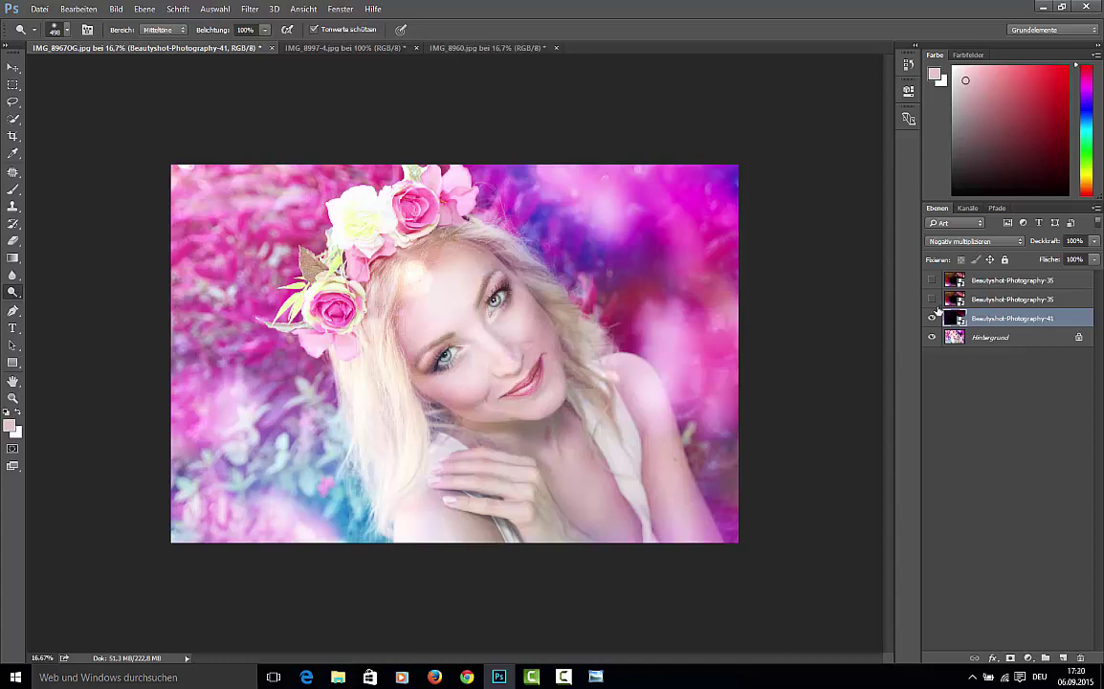
Step: Show the Beautyshot-Photography-35 layer at 49% opacity and compare it on and off
{"action": "left_click", "coordinate": [933, 300]}
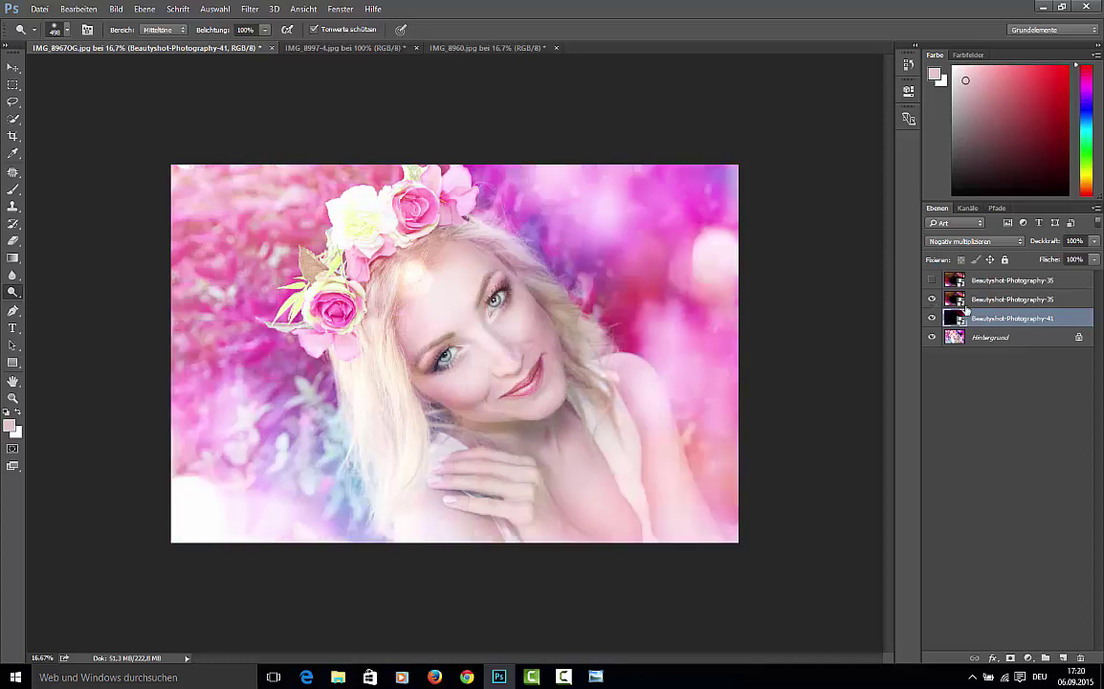
{"action": "left_click", "coordinate": [978, 300]}
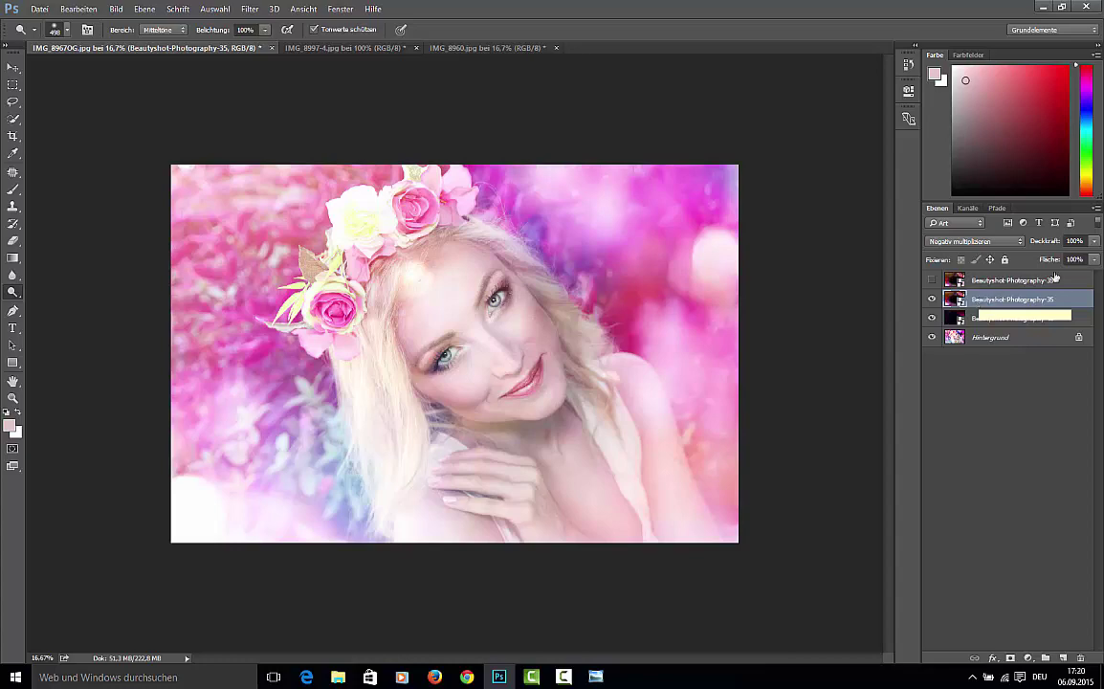
{"action": "left_click", "coordinate": [1095, 246]}
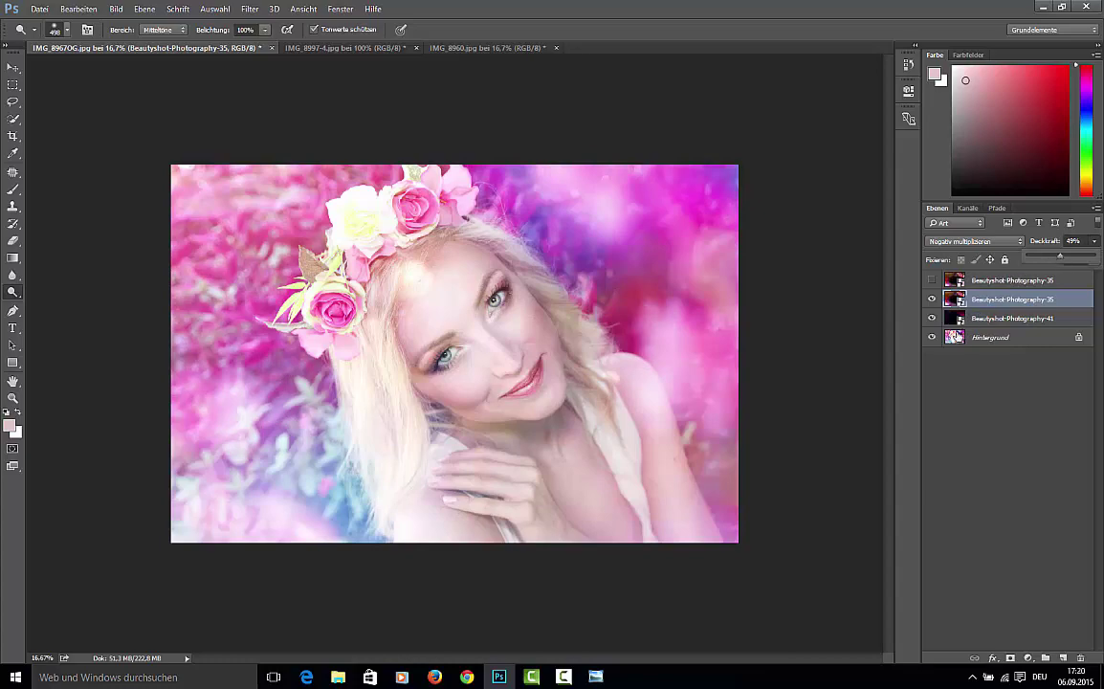
{"action": "left_click", "coordinate": [933, 300]}
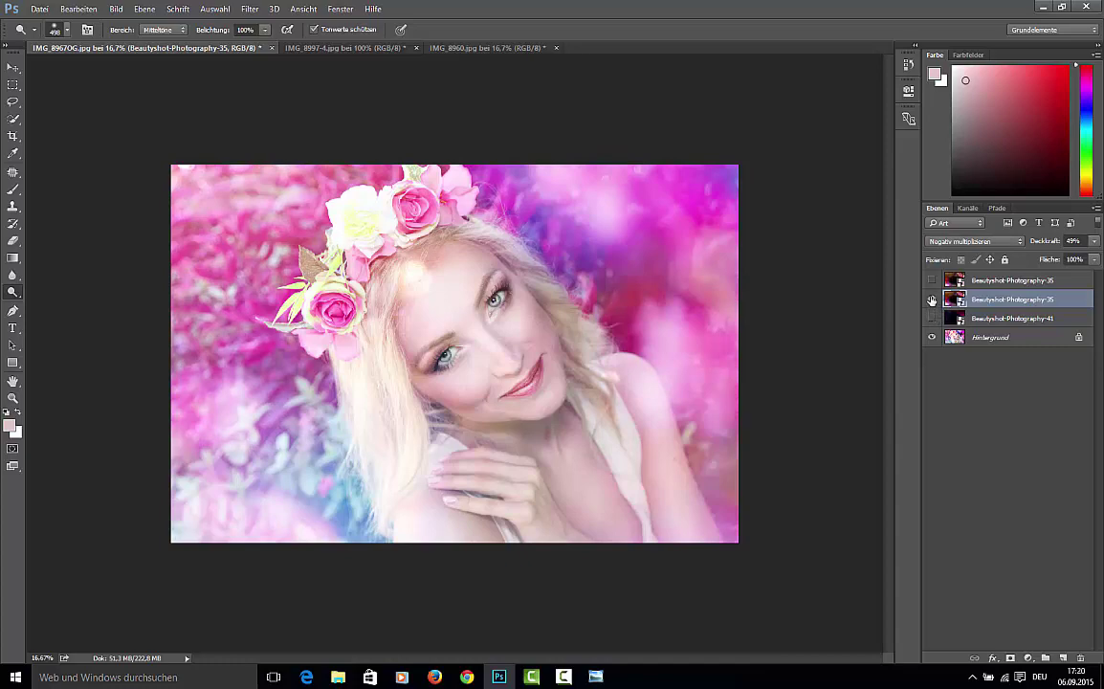
{"action": "left_click", "coordinate": [932, 299]}
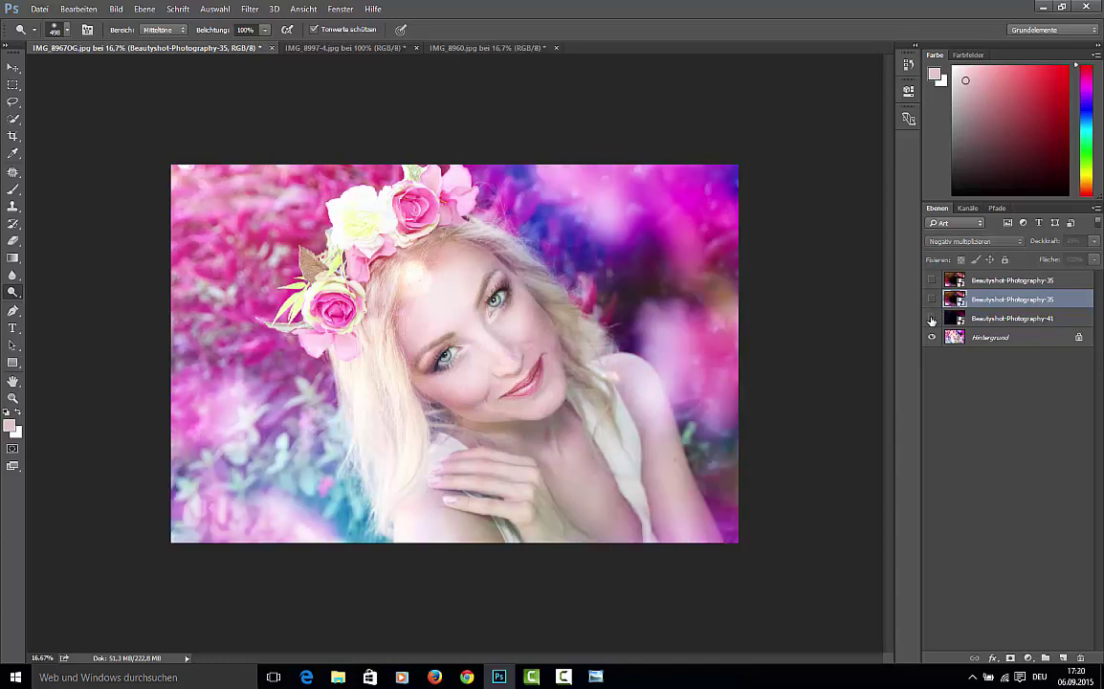
{"action": "left_click", "coordinate": [932, 299]}
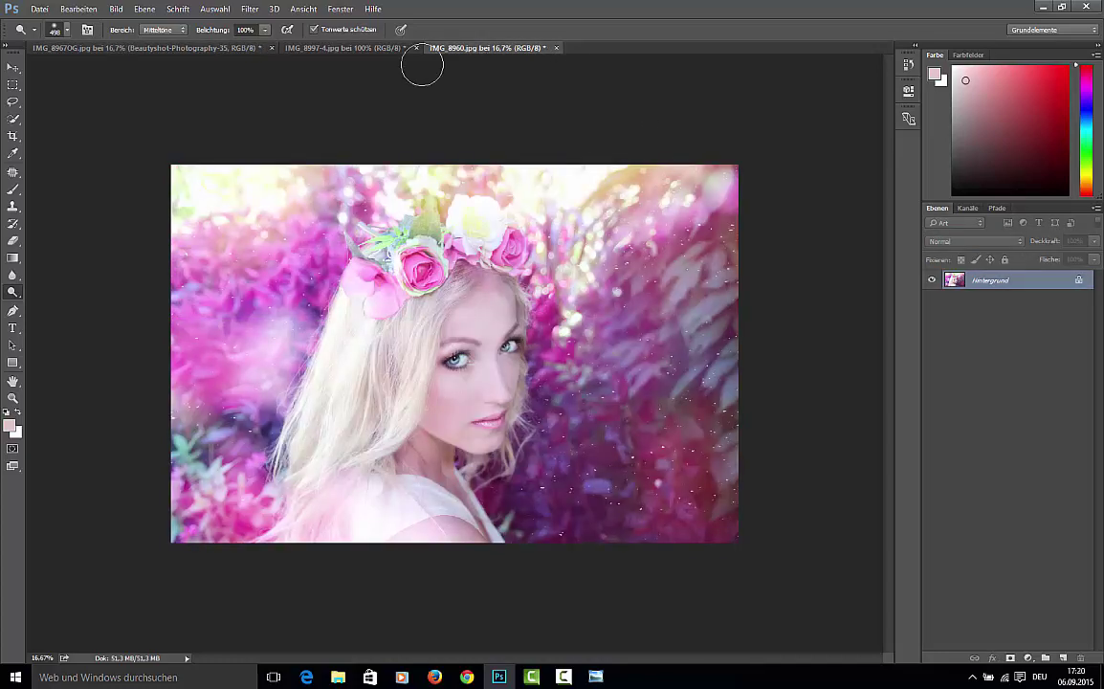
Step: Place Beautyshot-Photography-23 into the IMG_8997-4 portrait and stretch it top to bottom
{"action": "left_click", "coordinate": [331, 48]}
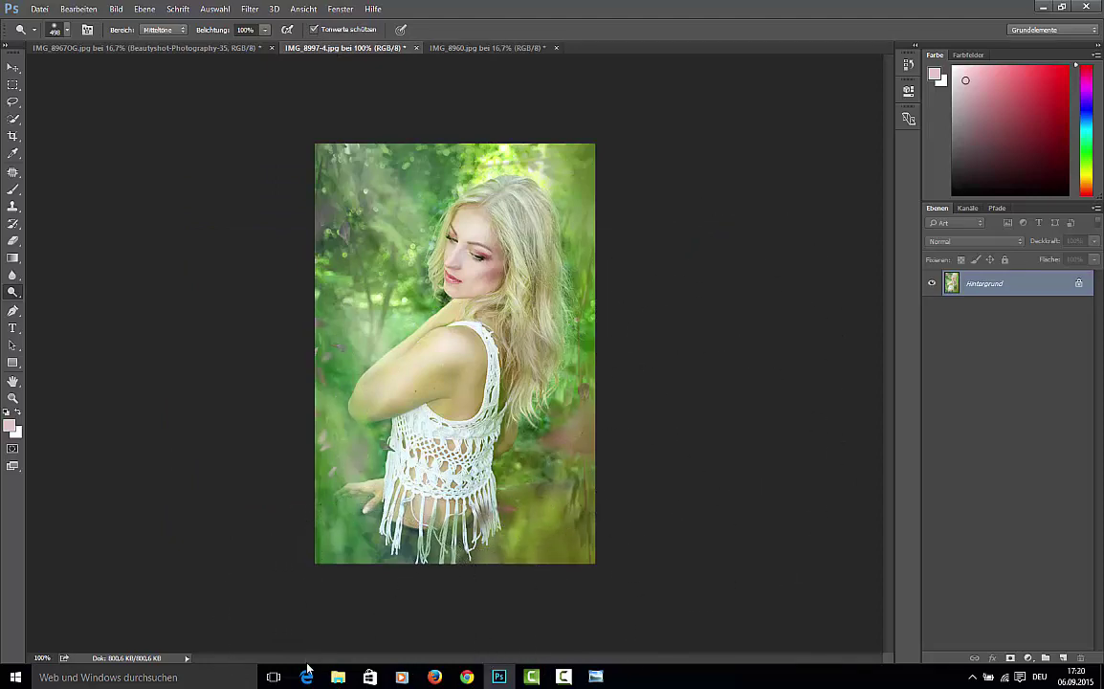
{"action": "left_click", "coordinate": [348, 682]}
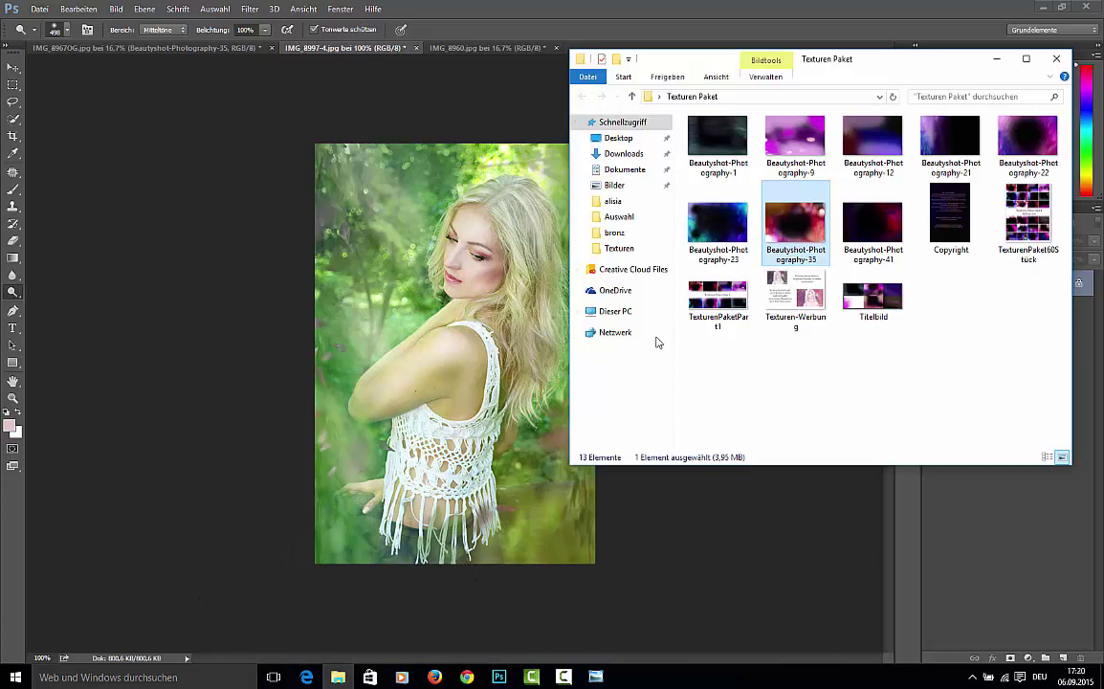
{"action": "mouse_move", "coordinate": [701, 237]}
{"action": "left_mouse_down"}
{"action": "mouse_move", "coordinate": [436, 311]}
{"action": "mouse_move", "coordinate": [394, 273]}
{"action": "left_mouse_up"}
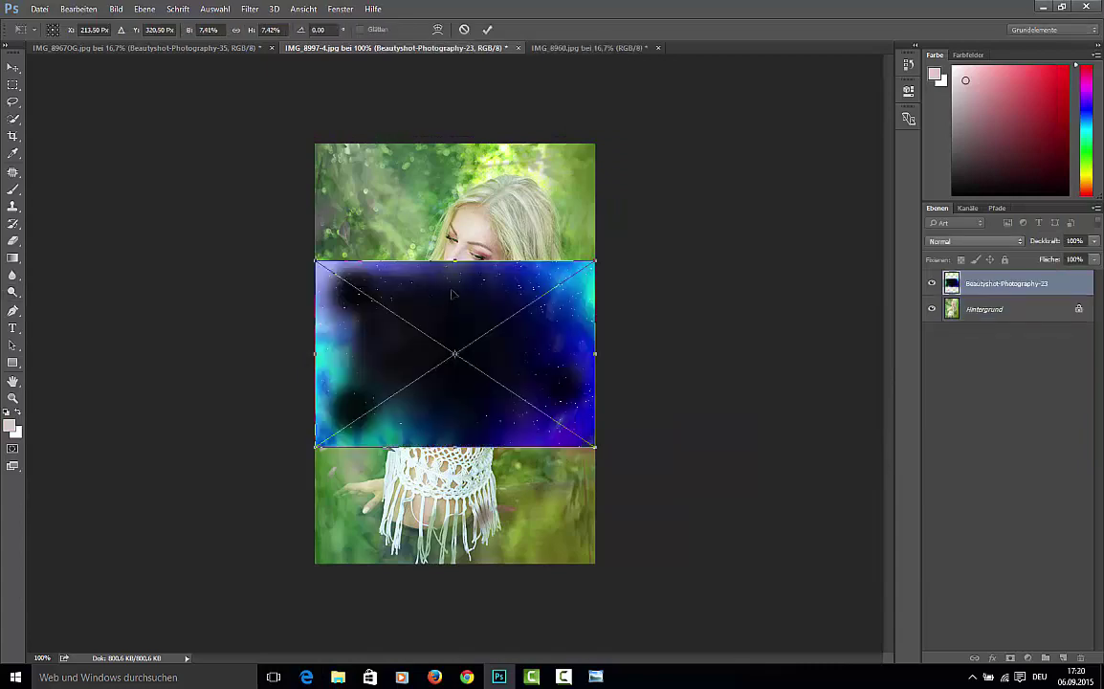
{"action": "left_click_drag", "start_coordinate": [454, 258], "coordinate": [469, 122]}
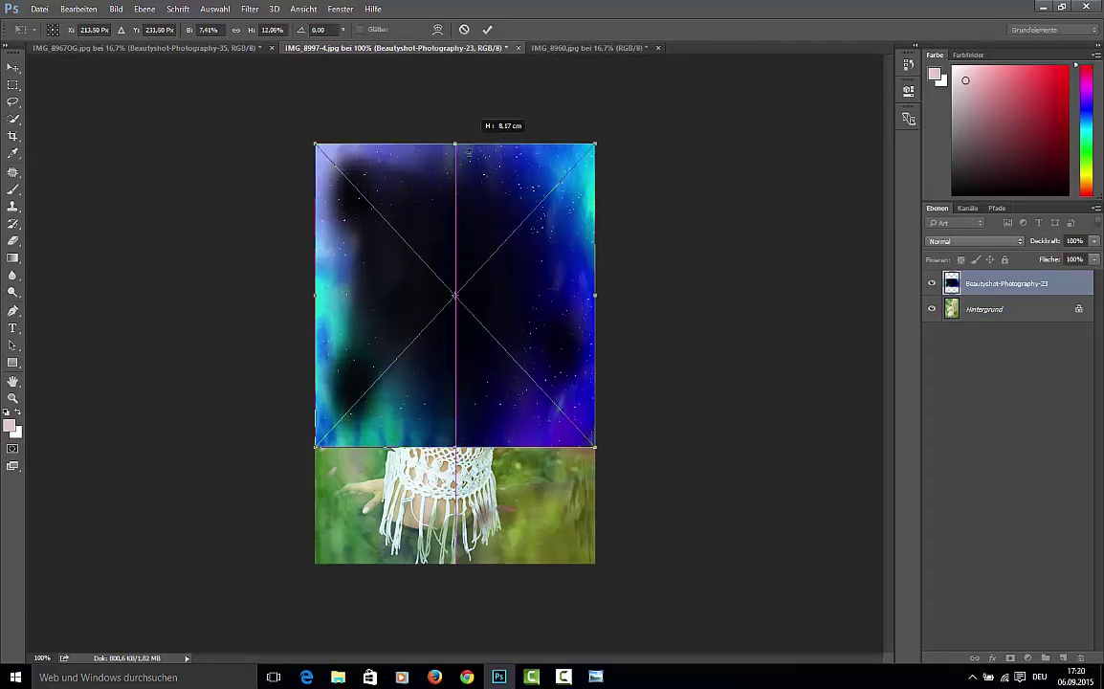
{"action": "left_click_drag", "start_coordinate": [454, 447], "coordinate": [454, 562]}
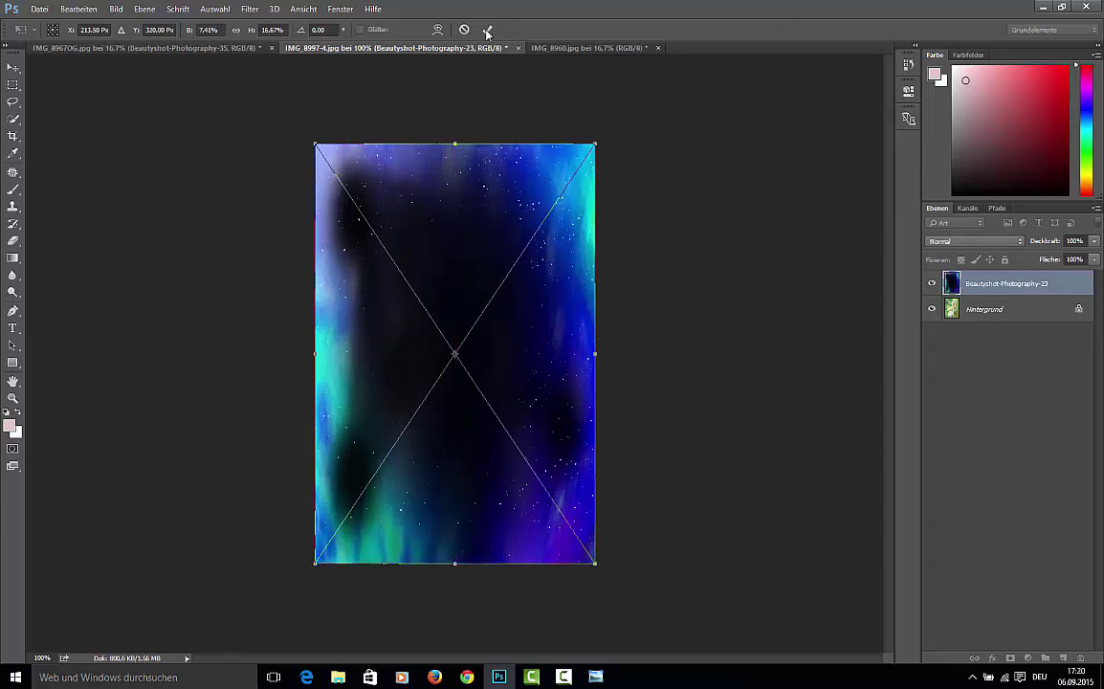
Step: Commit the galaxy texture's size and blend it in Negativ multiplizieren, comparing on and off
{"action": "key", "text": "Return"}
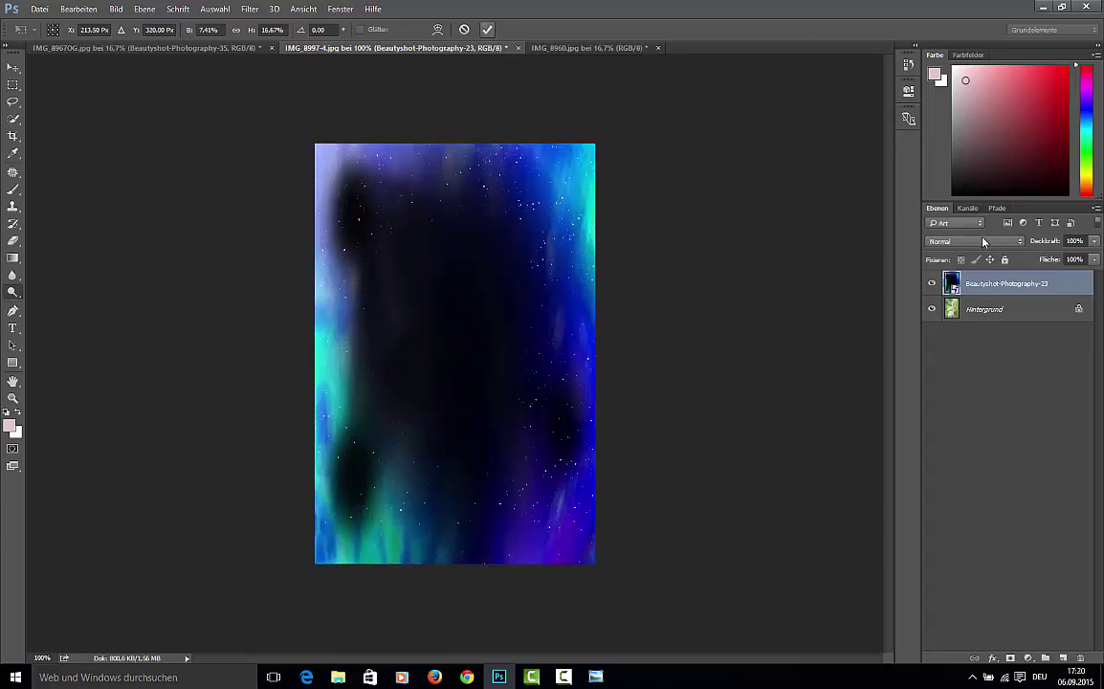
{"action": "left_click", "coordinate": [973, 241]}
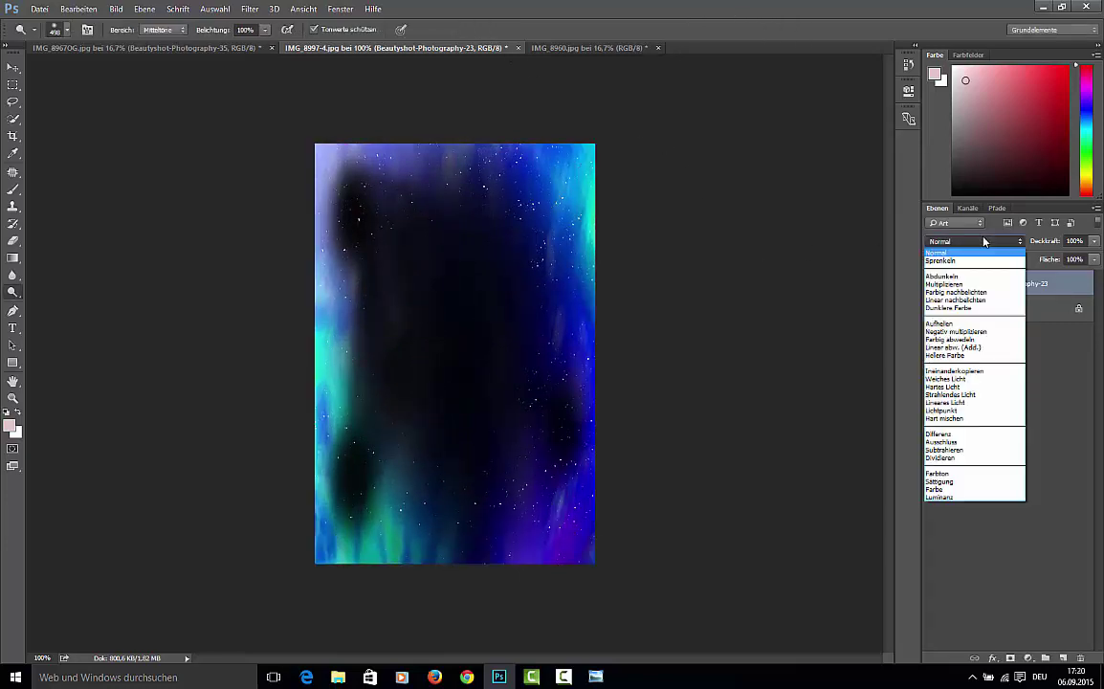
{"action": "left_click", "coordinate": [988, 334]}
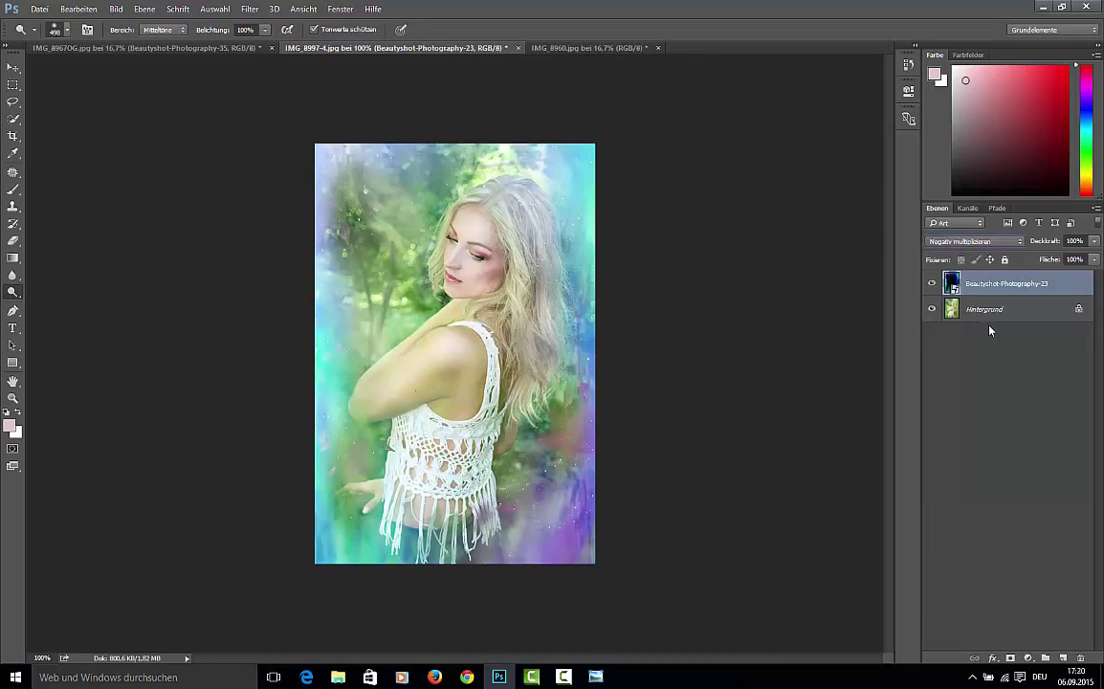
{"action": "left_click", "coordinate": [932, 285]}
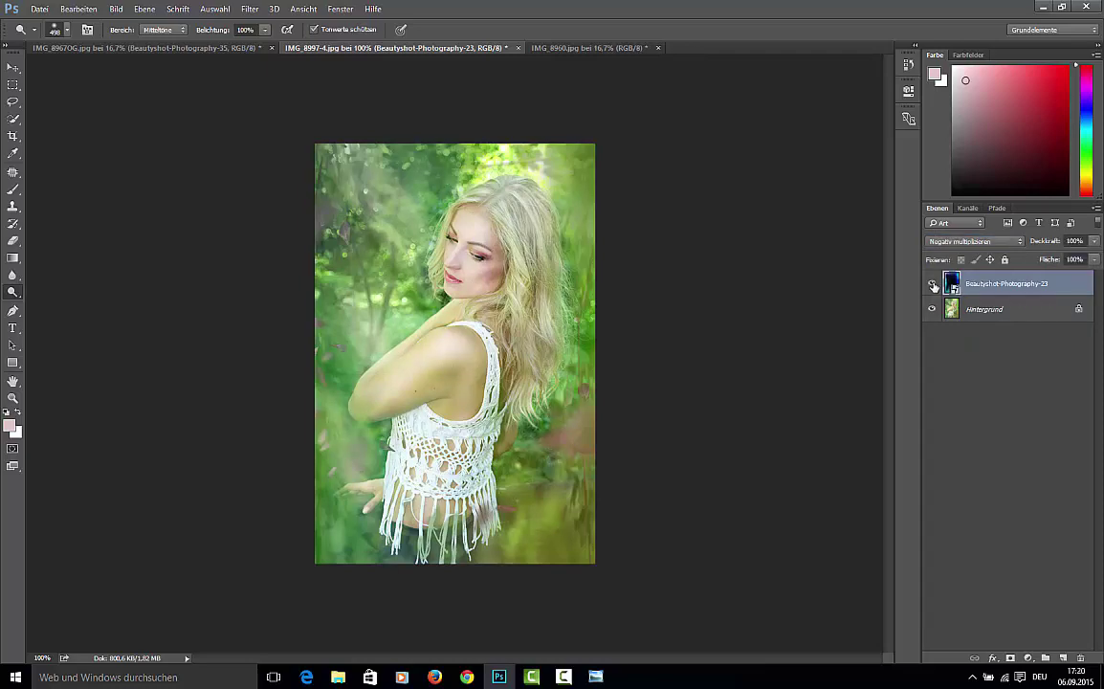
{"action": "left_click", "coordinate": [933, 285]}
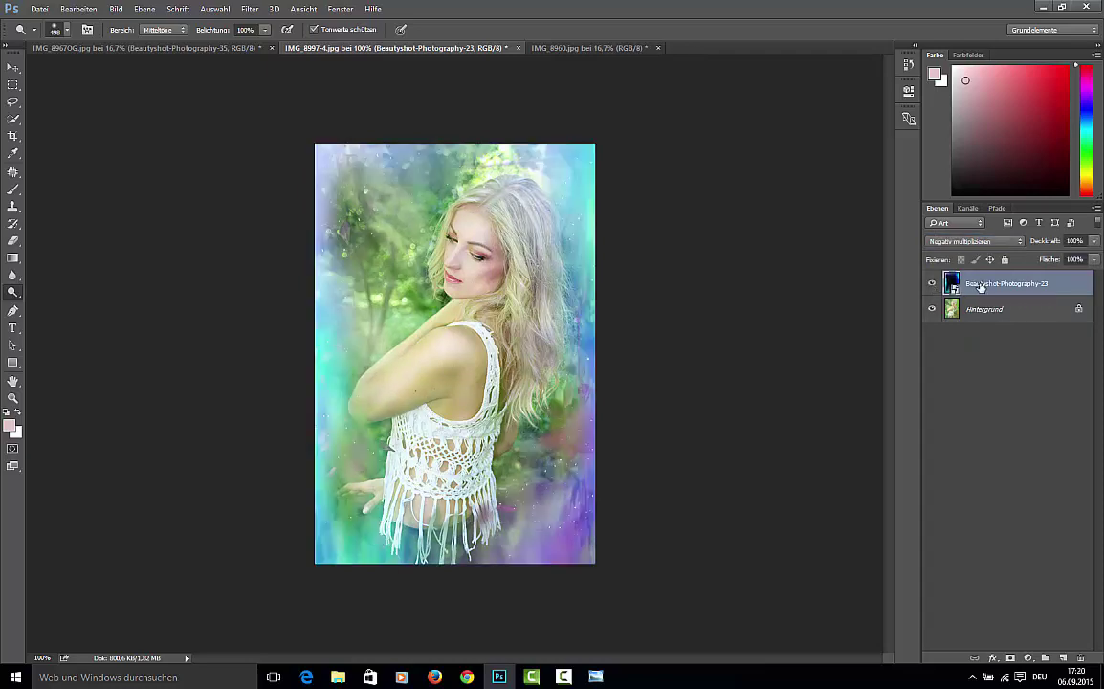
Step: Lower the galaxy texture's opacity to 43%, compare it, and return to IMG_8967OG
{"action": "left_click", "coordinate": [1094, 241]}
{"action": "left_click", "coordinate": [1056, 257]}
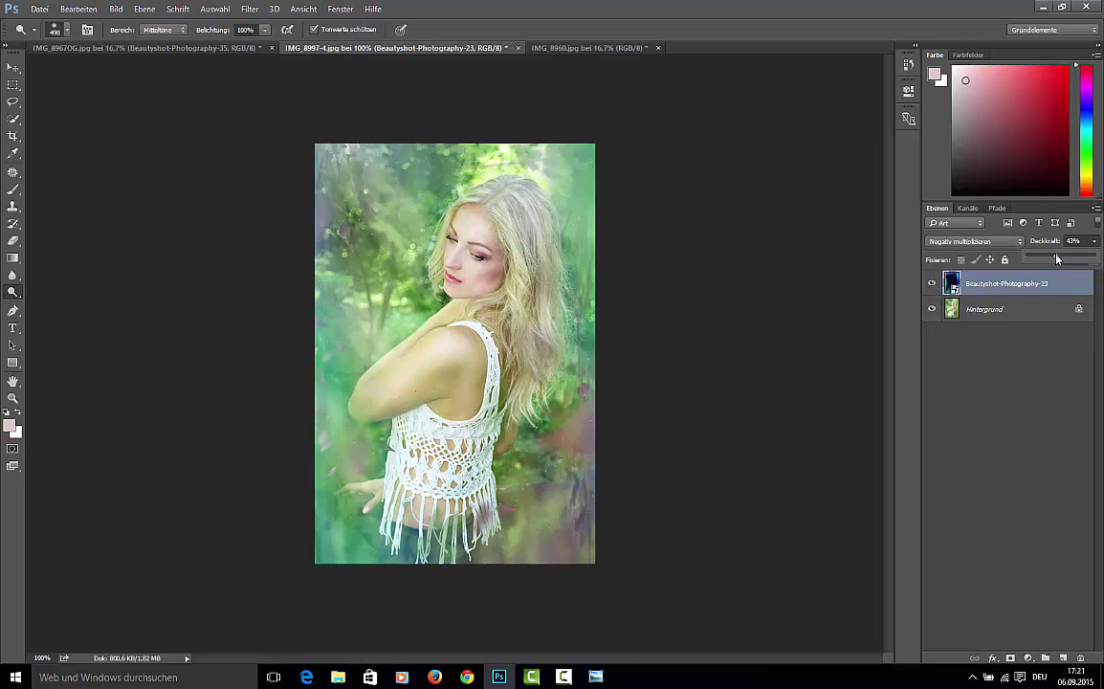
{"action": "left_click", "coordinate": [932, 283]}
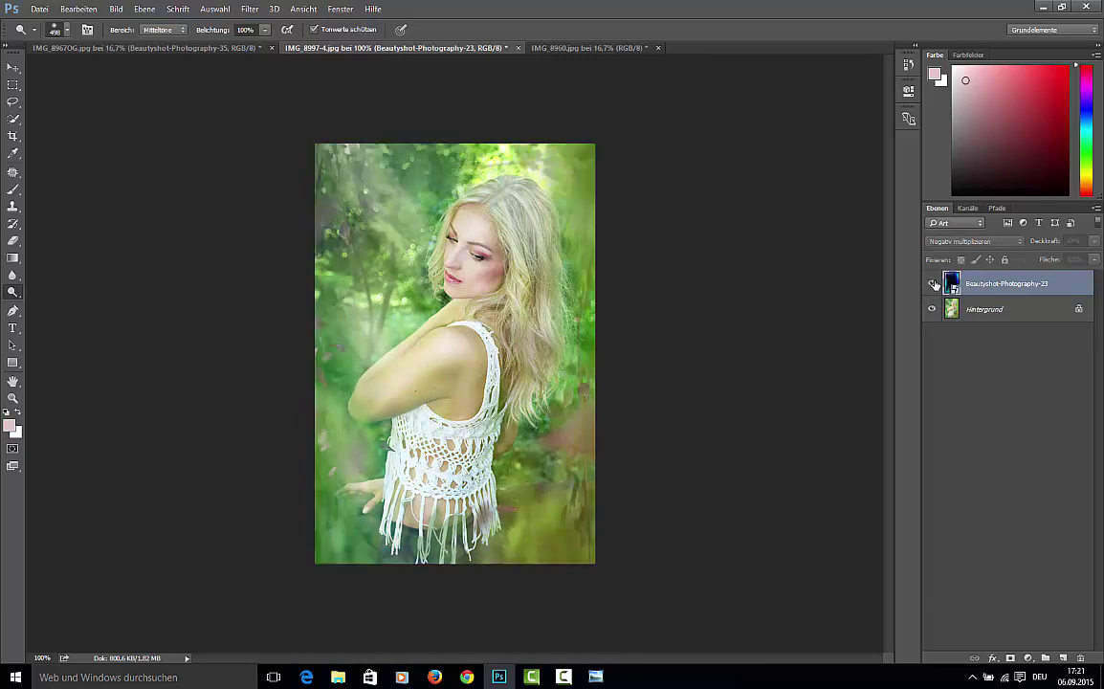
{"action": "left_click", "coordinate": [933, 283]}
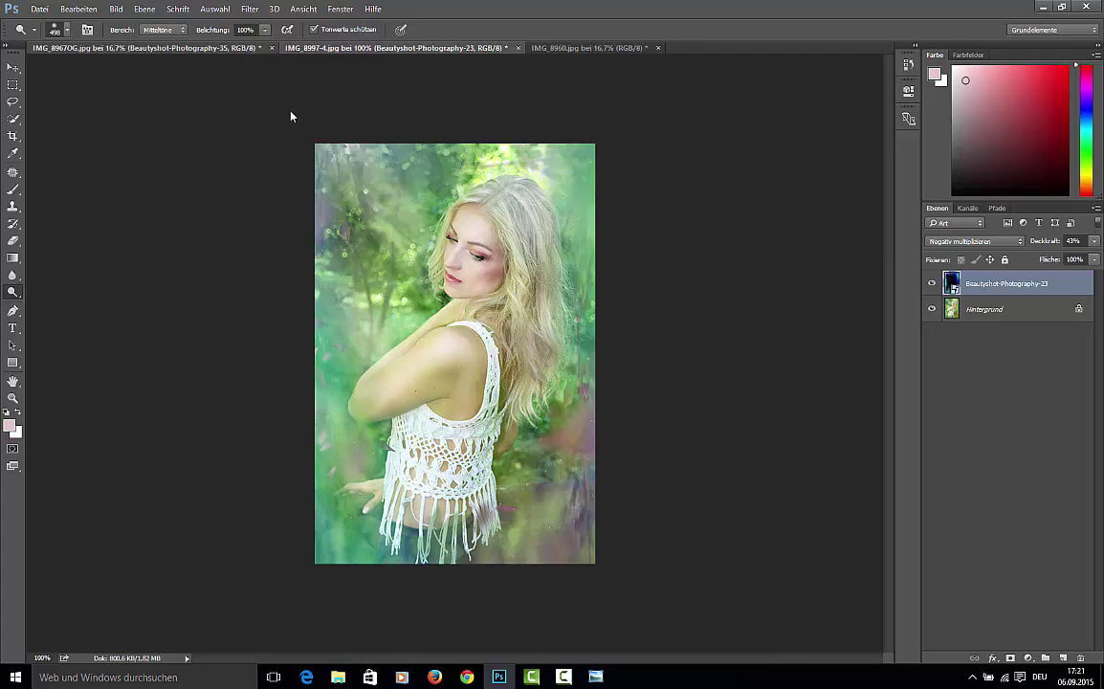
{"action": "left_click", "coordinate": [220, 47]}
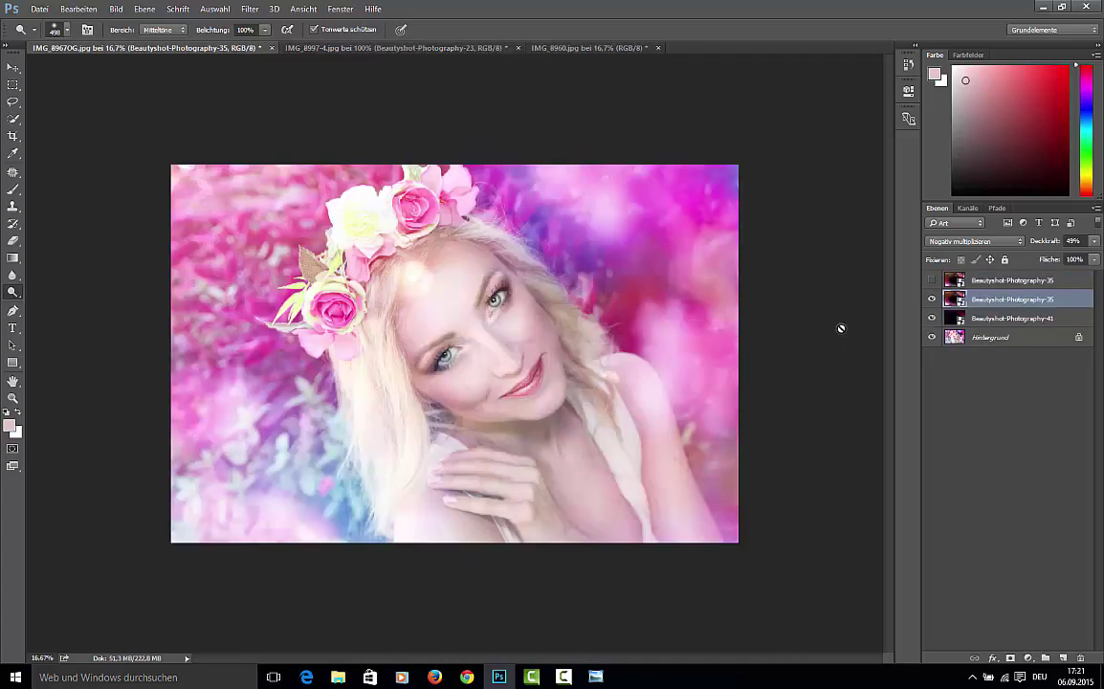
{"action": "left_click", "coordinate": [930, 299]}
{"action": "left_click", "coordinate": [931, 299]}
{"action": "left_click", "coordinate": [932, 298]}
{"action": "left_click", "coordinate": [931, 298]}
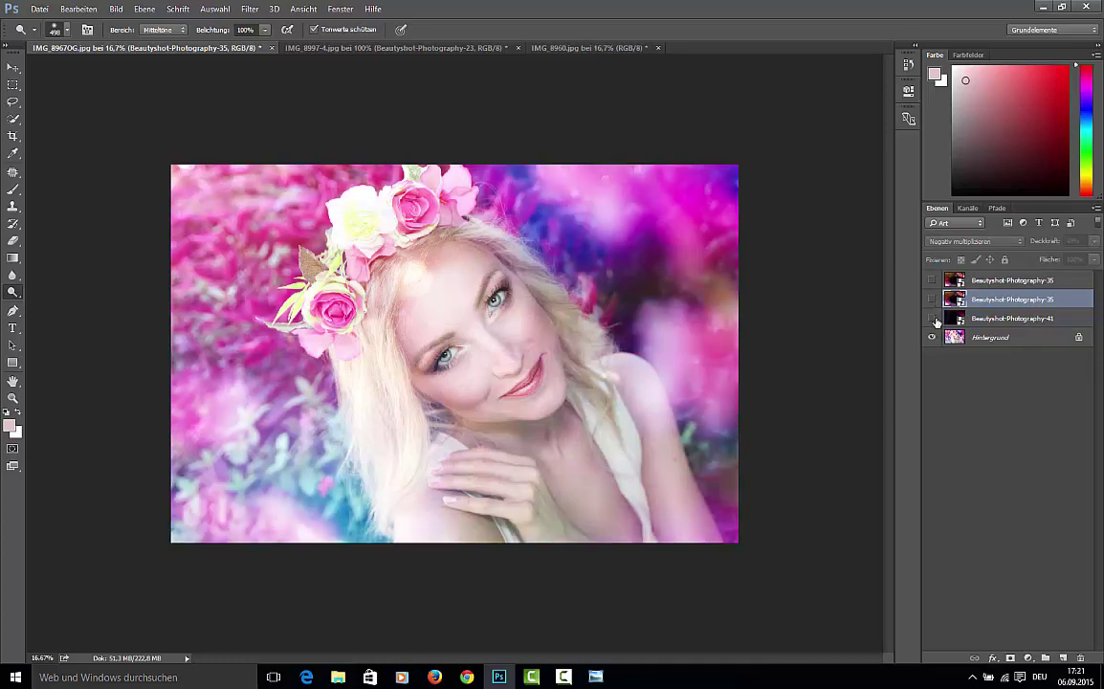
{"action": "left_click", "coordinate": [931, 317]}
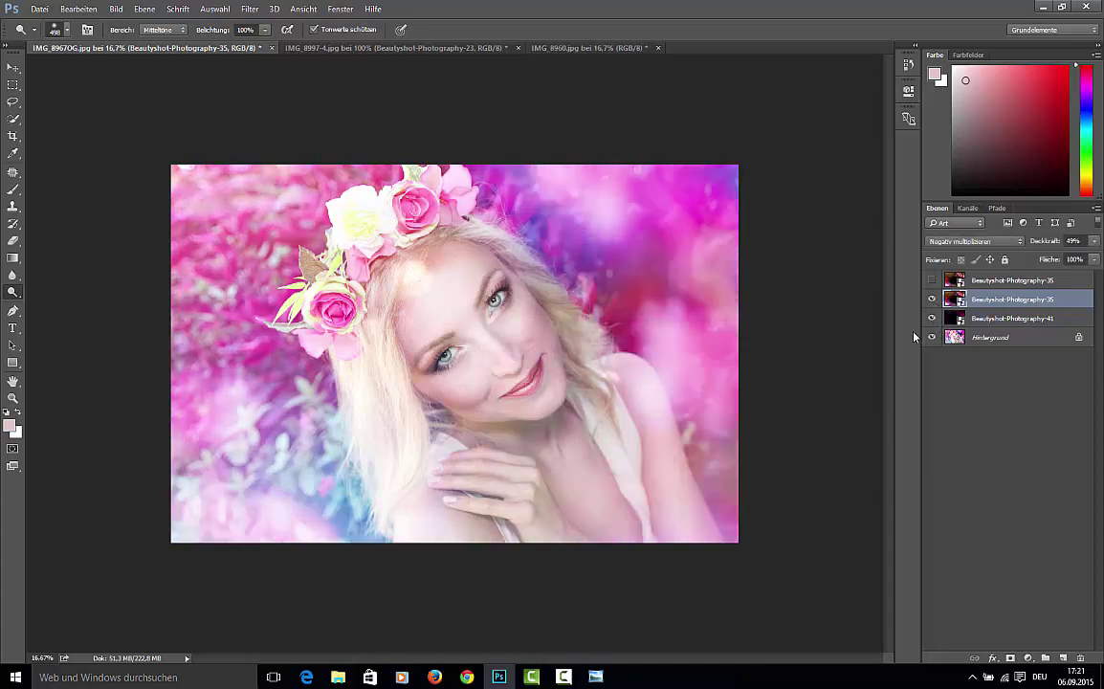